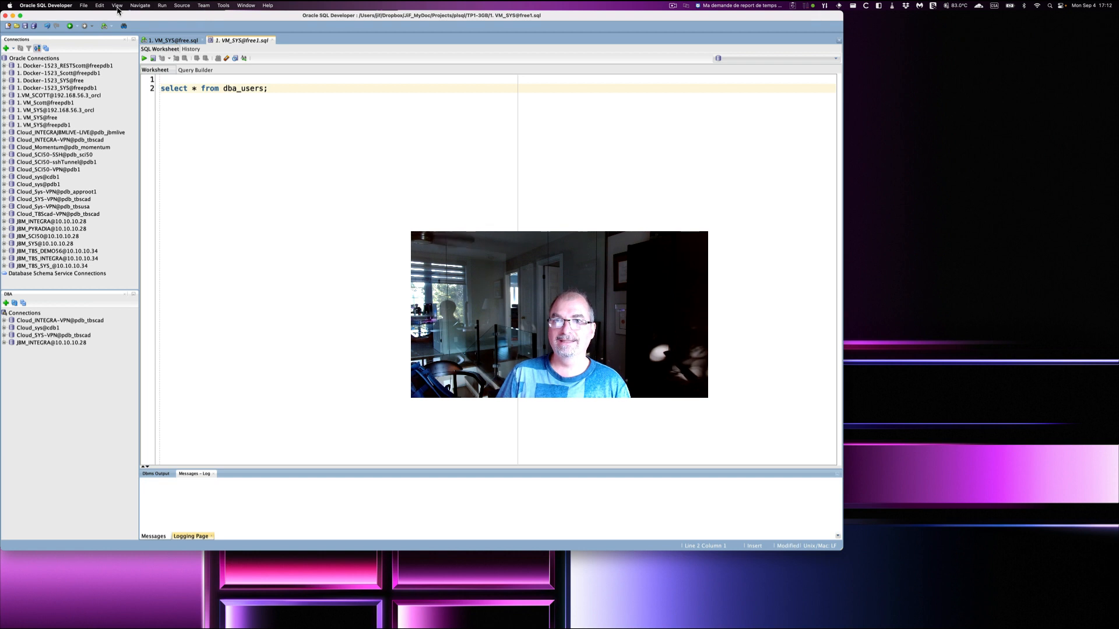
# - Display the Data Modeler browser and open the logical model diagram of the Untitled_1 design
pyautogui.click(117, 7)
pyautogui.moveTo(123, 18)
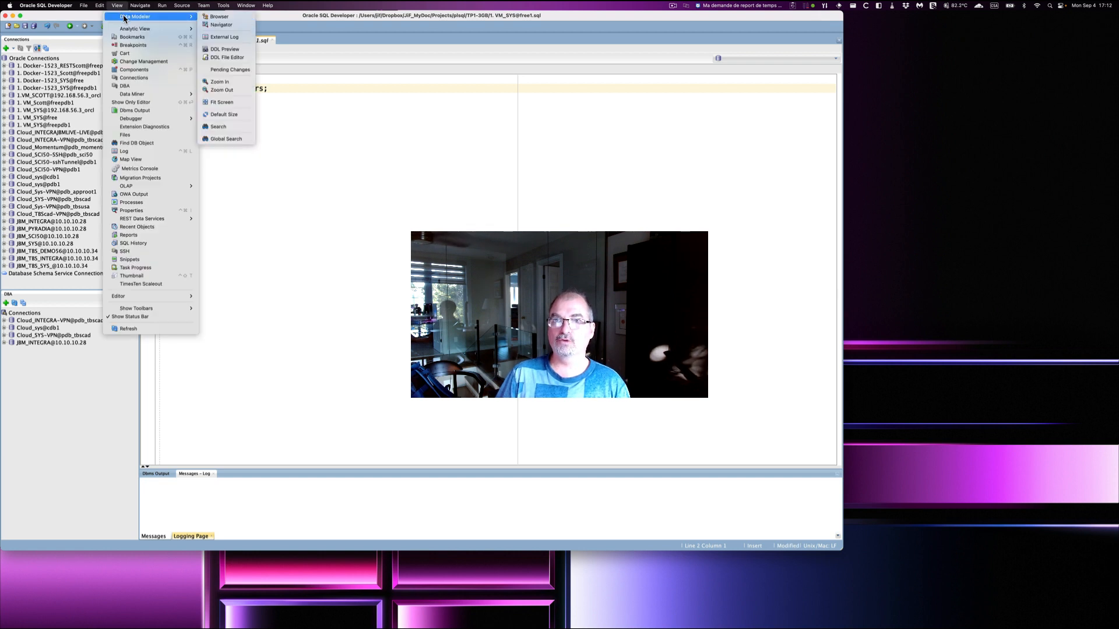
pyautogui.click(225, 18)
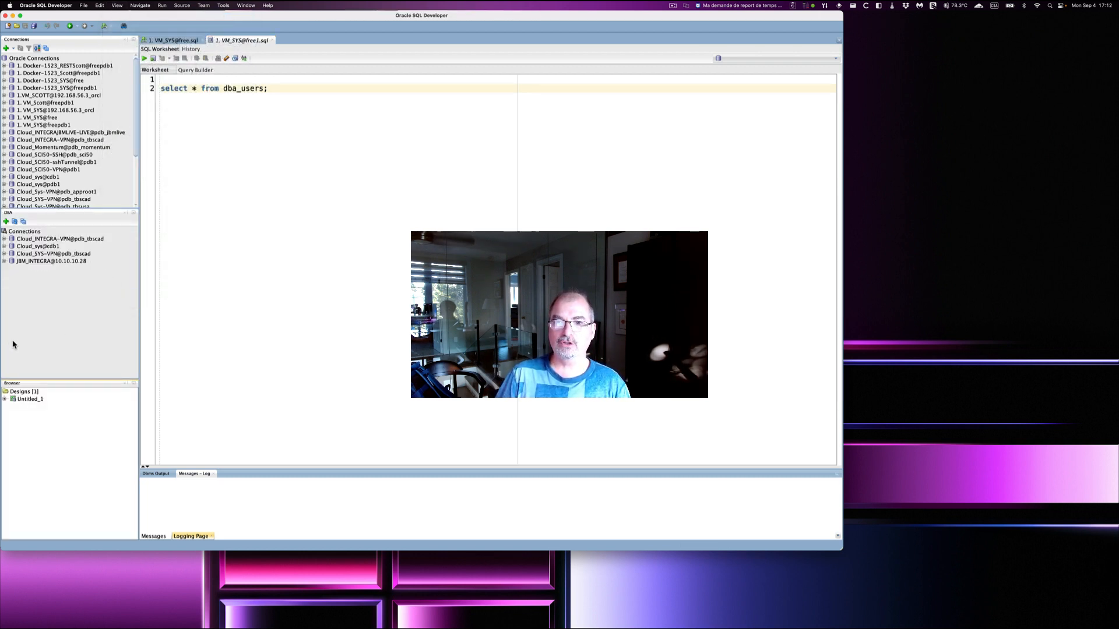
pyautogui.click(5, 400)
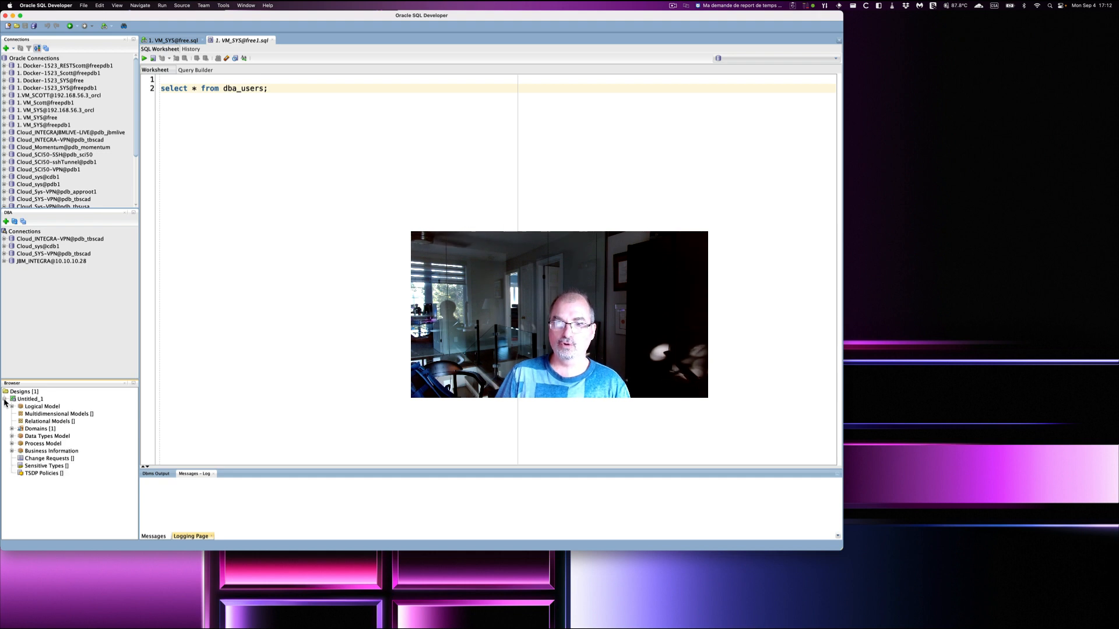
pyautogui.click(35, 408)
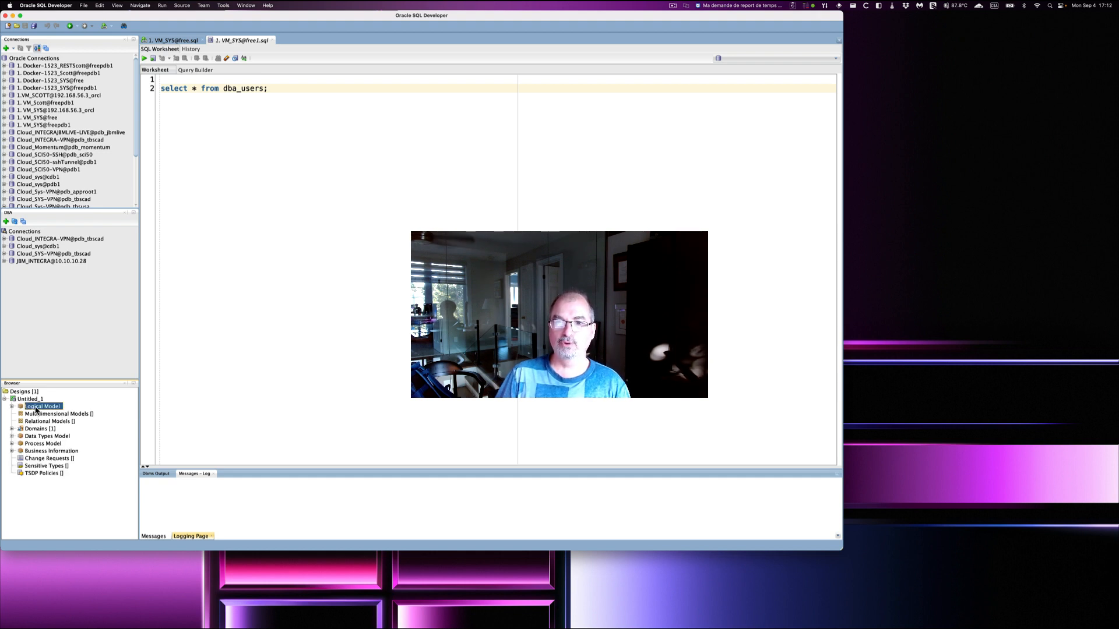
pyautogui.rightClick(36, 410)
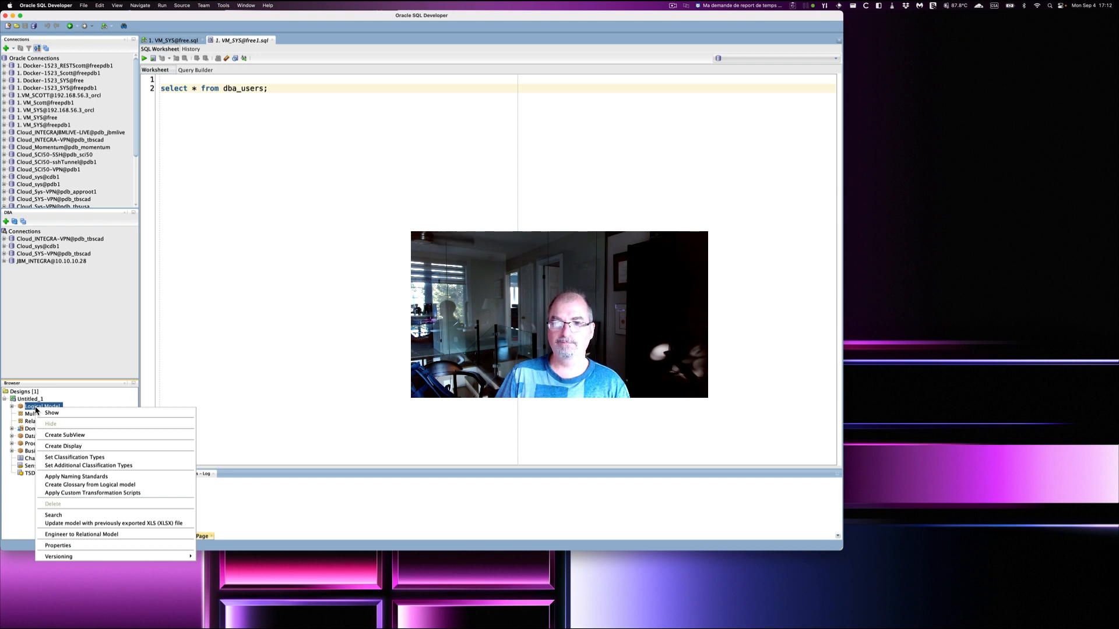
pyautogui.click(62, 413)
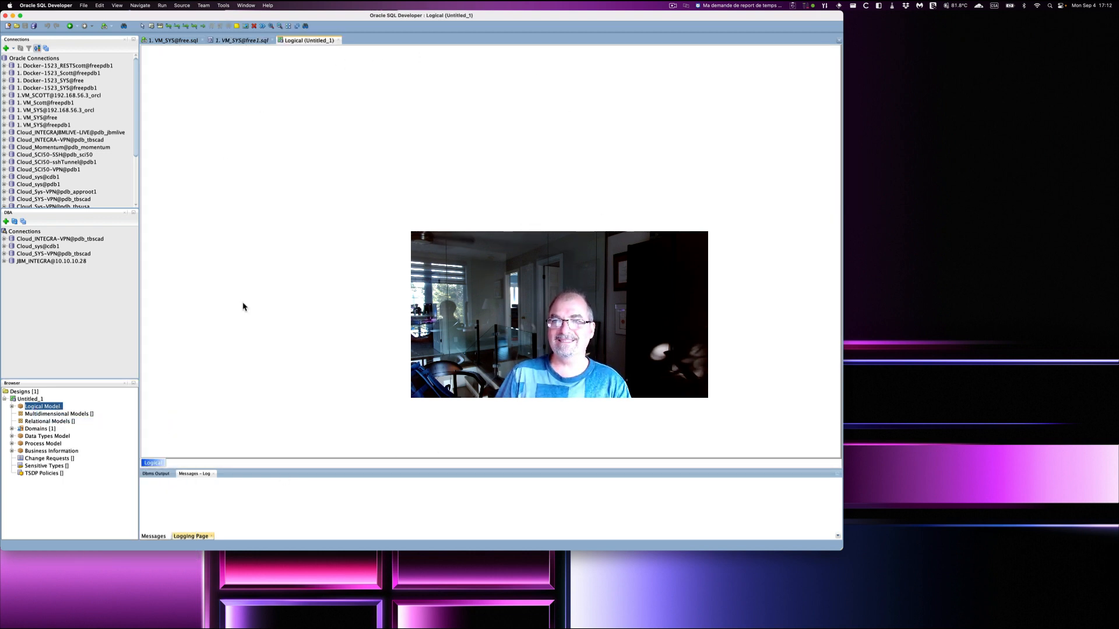
# - Draw a new entity in the upper-left area of the logical diagram and name it Etudiant
pyautogui.click(151, 27)
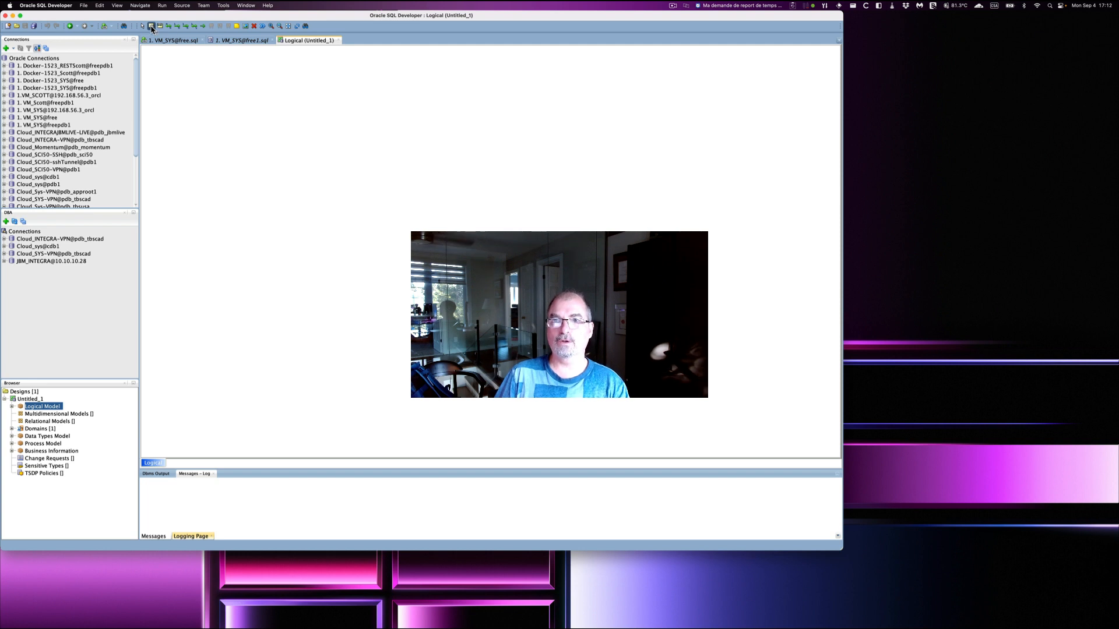
pyautogui.moveTo(211, 107); pyautogui.dragTo(323, 212)
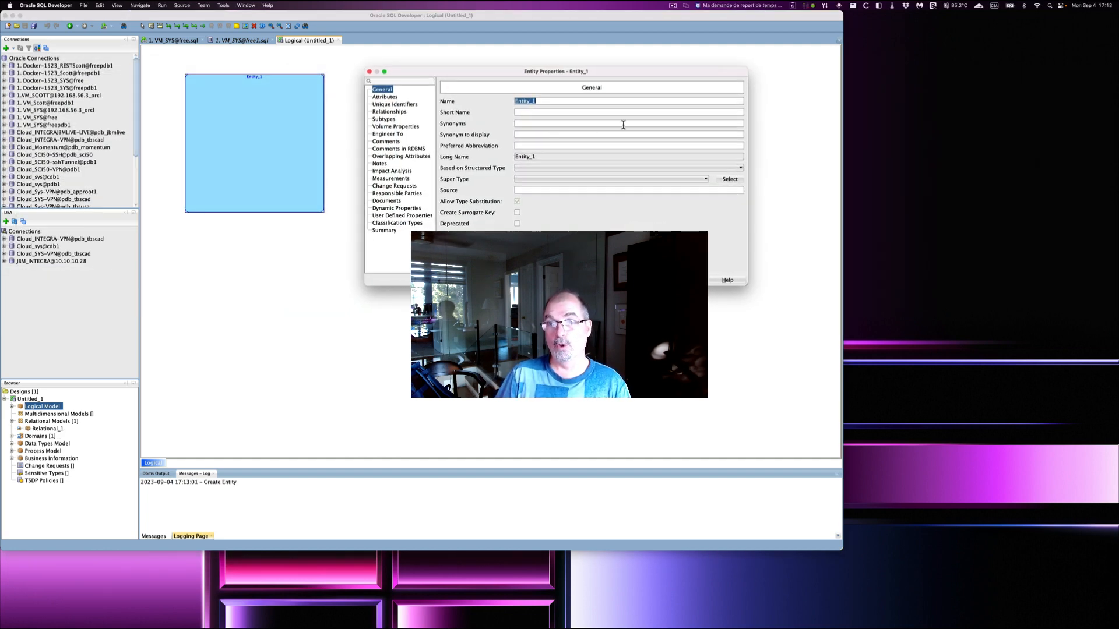
pyautogui.write('Etudiant')
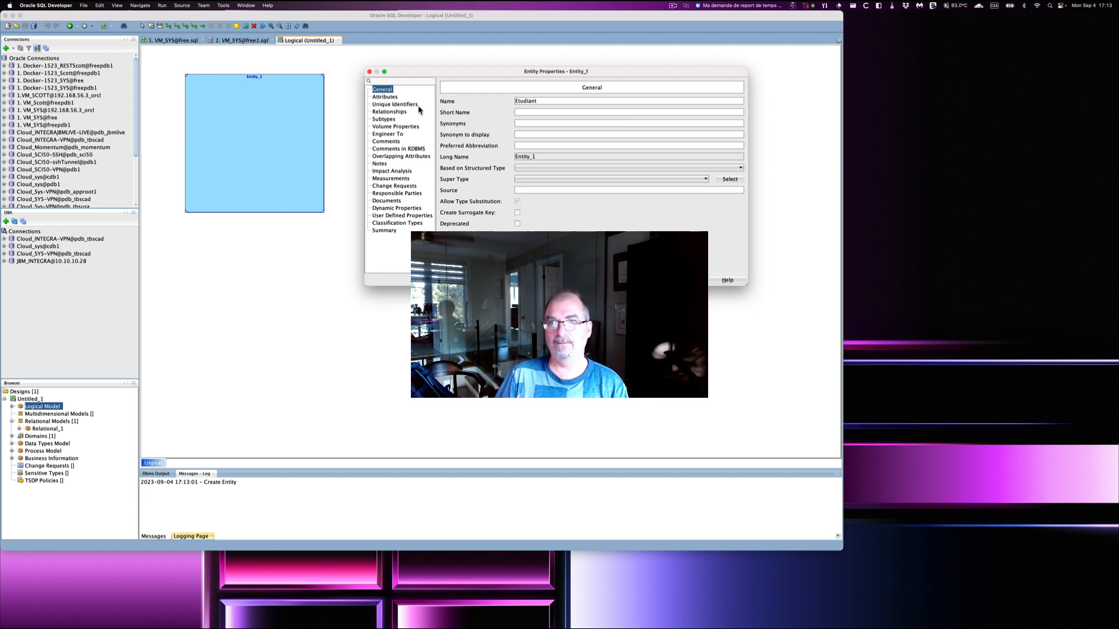
# - Add an id_etudiant attribute to the Etudiant entity with logical type NUMERIC and make it the primary UID
pyautogui.click(390, 98)
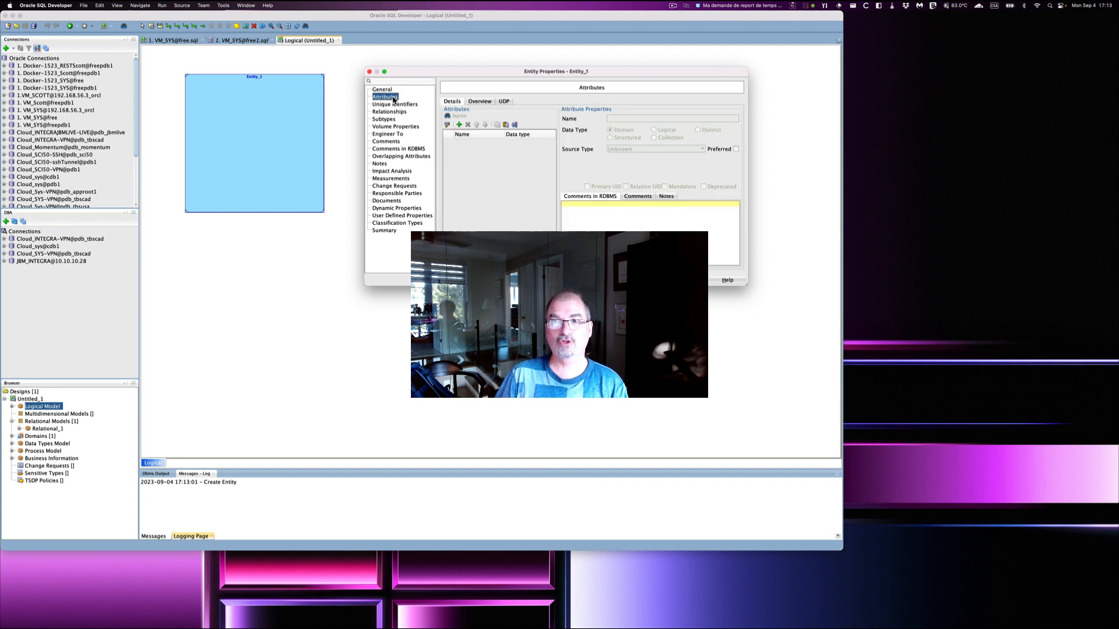
pyautogui.click(460, 125)
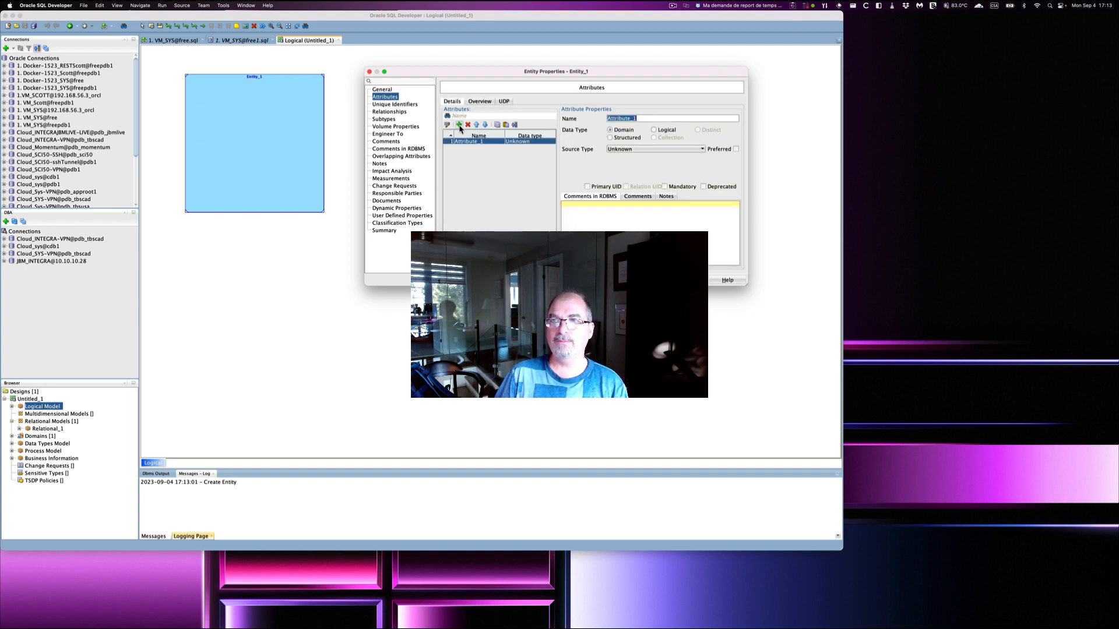
pyautogui.write('id')
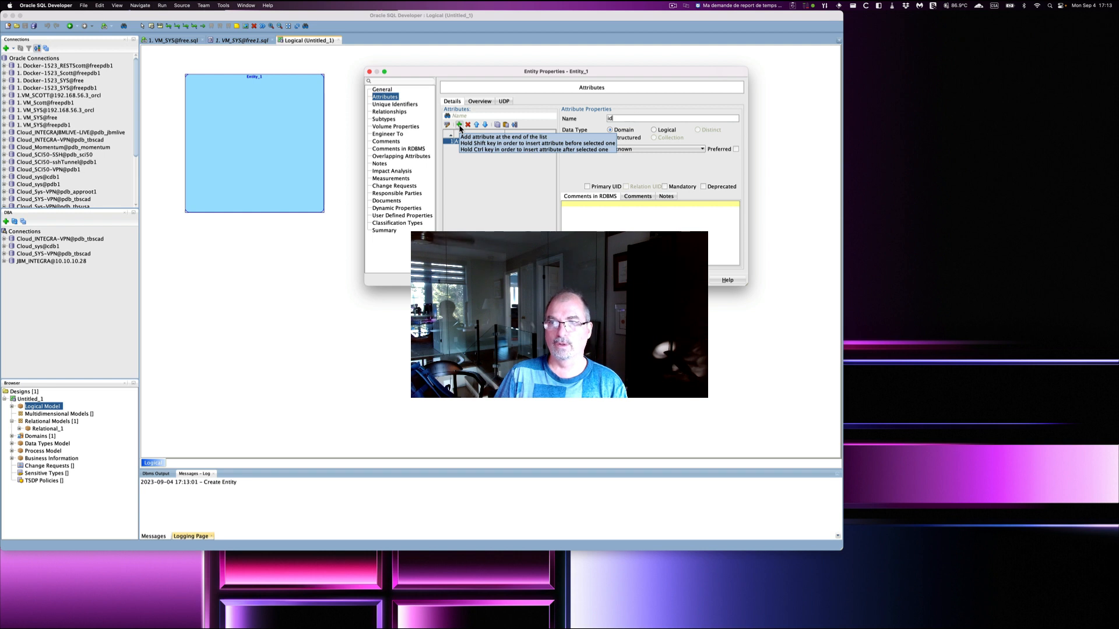
pyautogui.write('_etudiant')
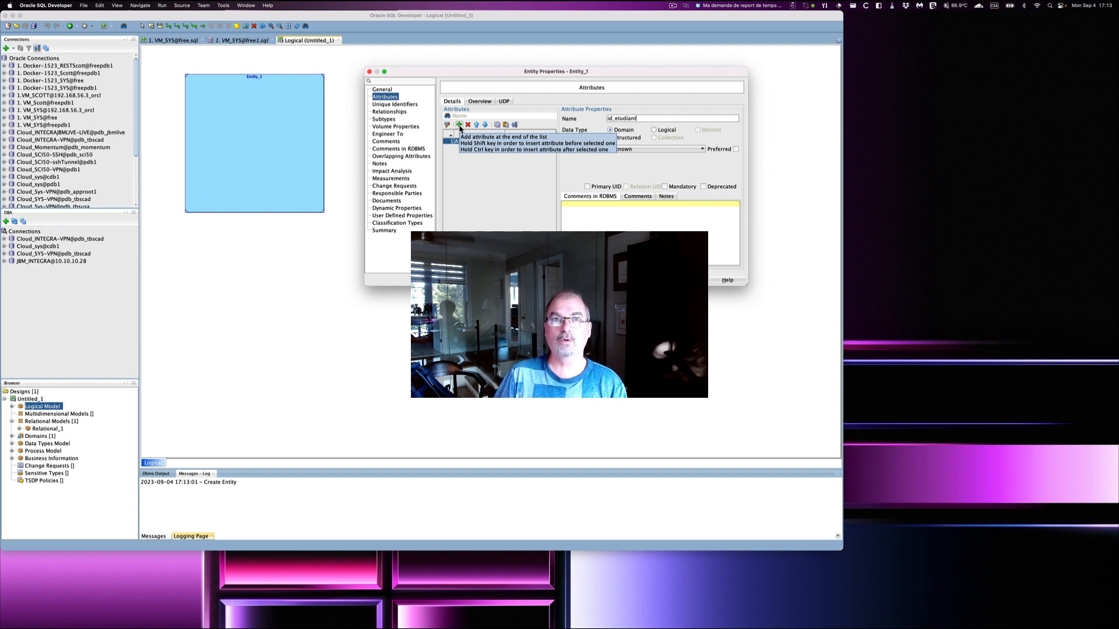
pyautogui.click(667, 130)
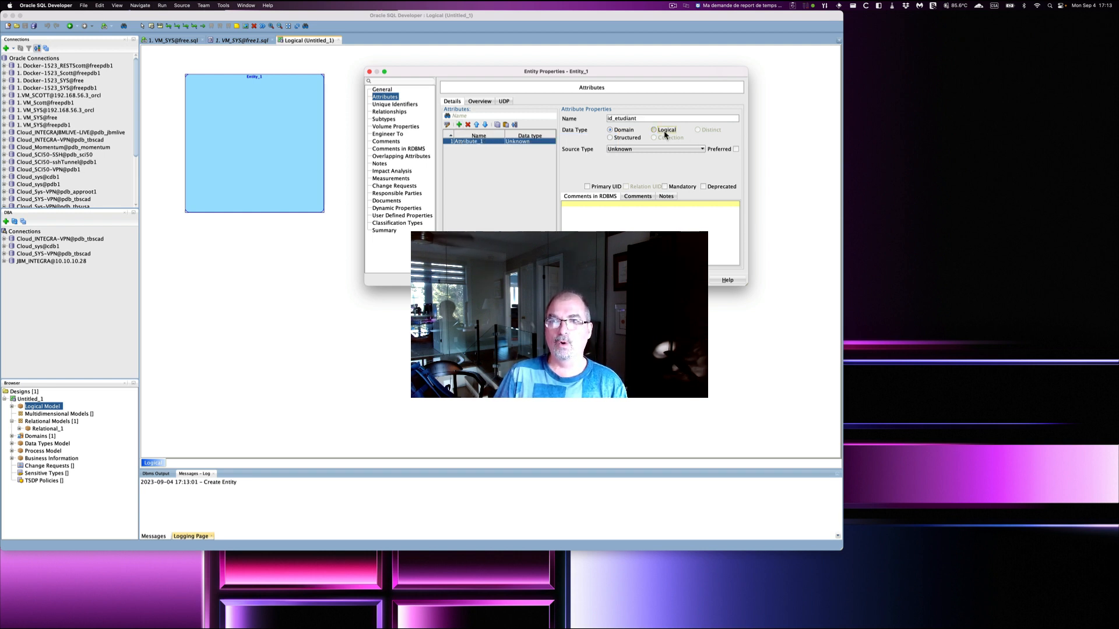
pyautogui.click(659, 150)
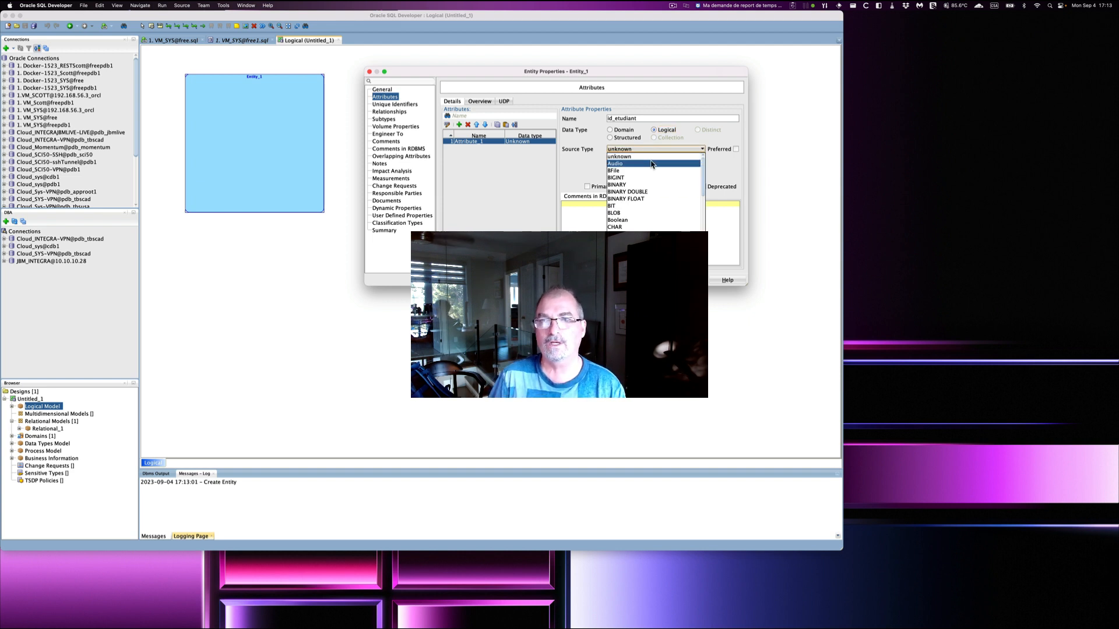
pyautogui.press('n')
pyautogui.scroll(-2, 652, 165)
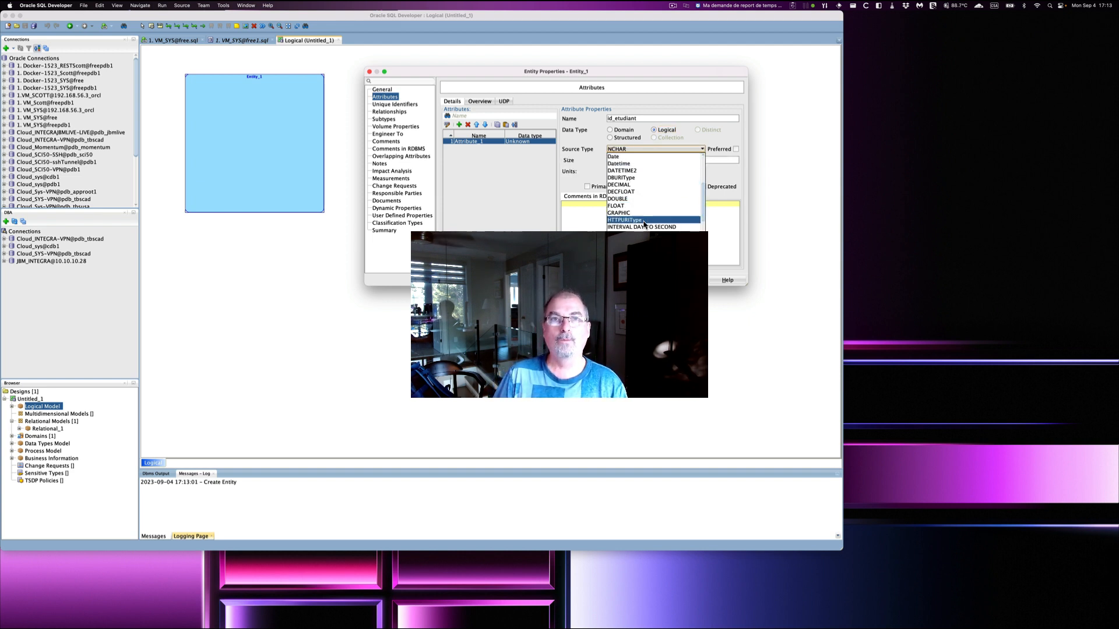
pyautogui.click(635, 268)
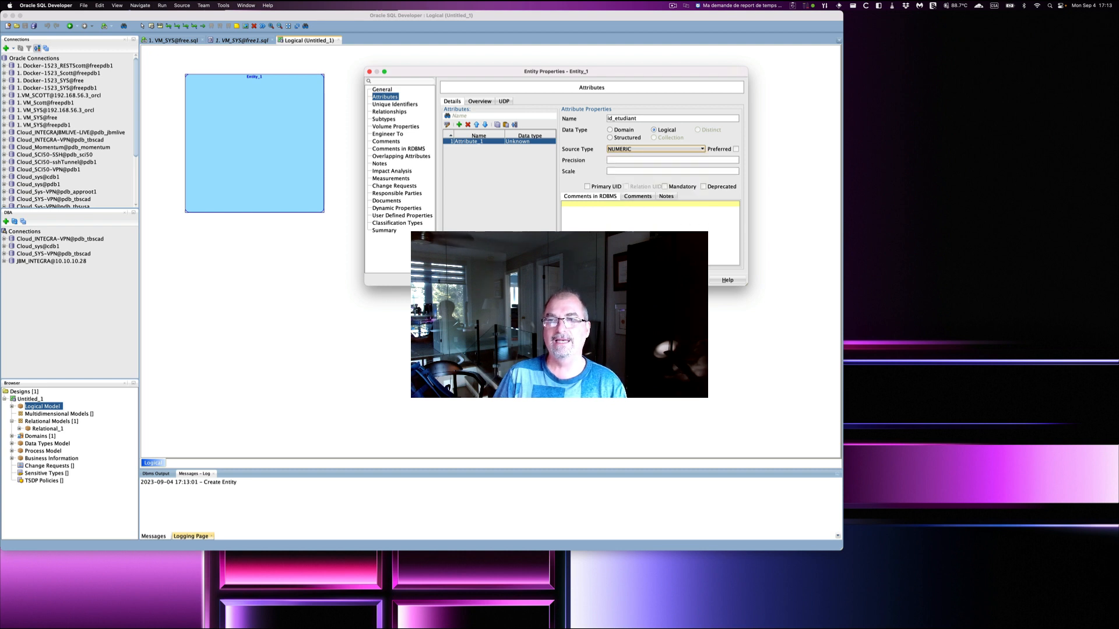
pyautogui.click(587, 187)
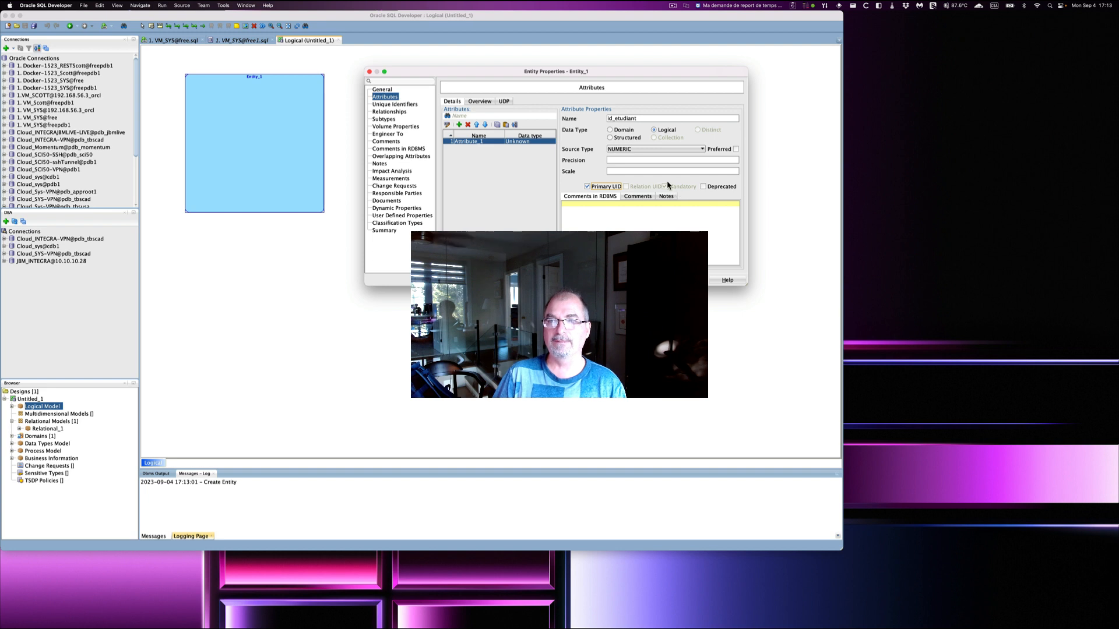
# - Add a mandatory Nom attribute to the Etudiant entity with logical type VARCHAR and size 95
pyautogui.click(459, 125)
pyautogui.write('Nom')
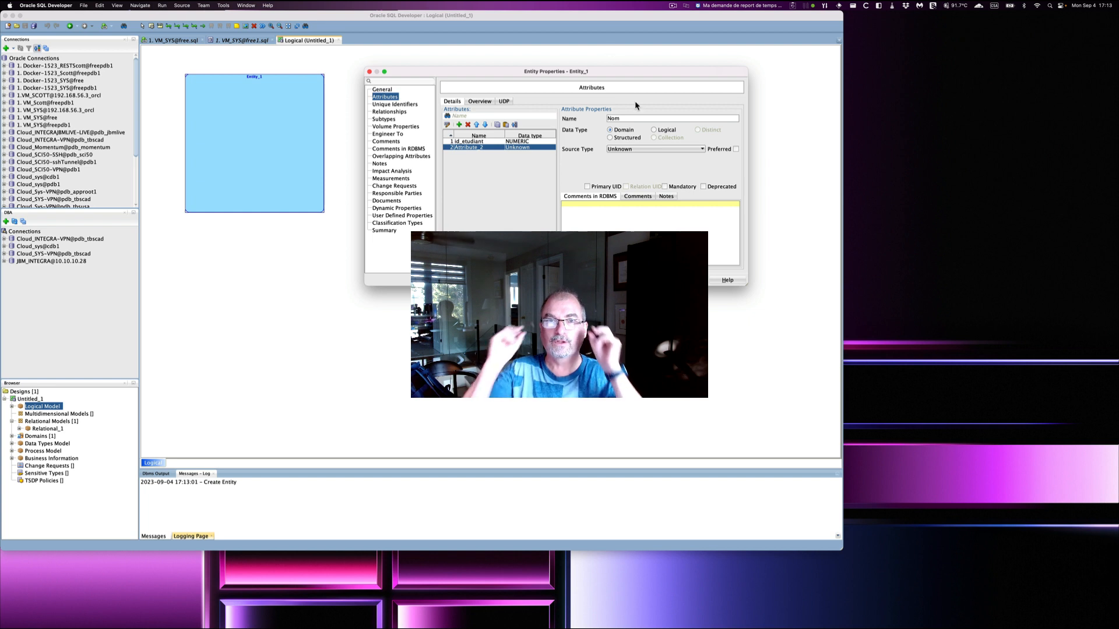
pyautogui.click(661, 131)
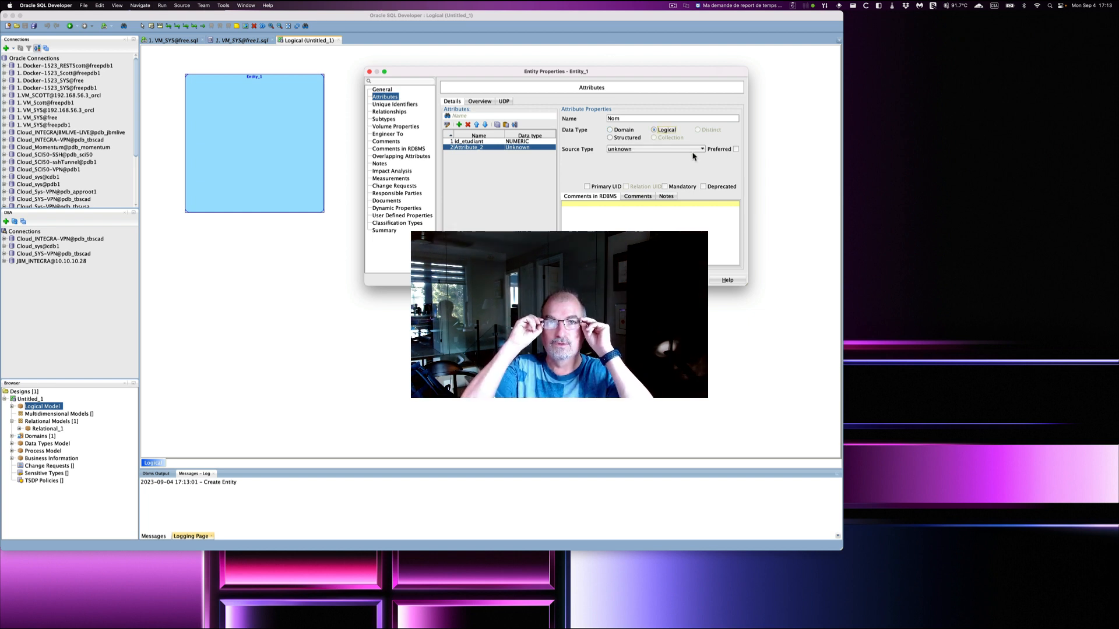
pyautogui.click(688, 149)
pyautogui.press('v')
pyautogui.press('v')
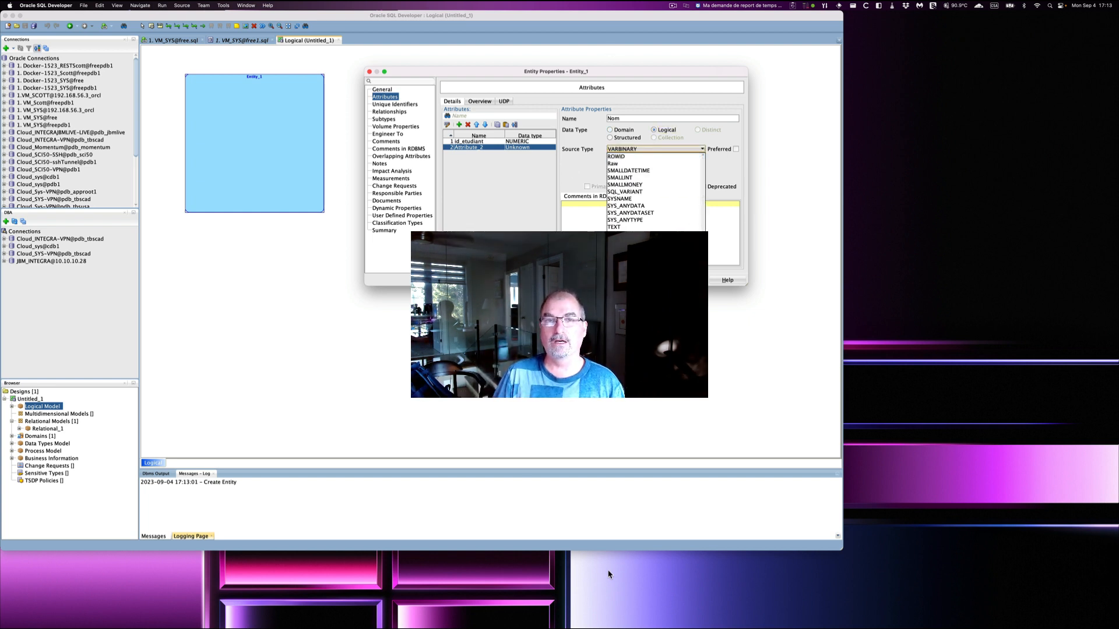
pyautogui.press('Return')
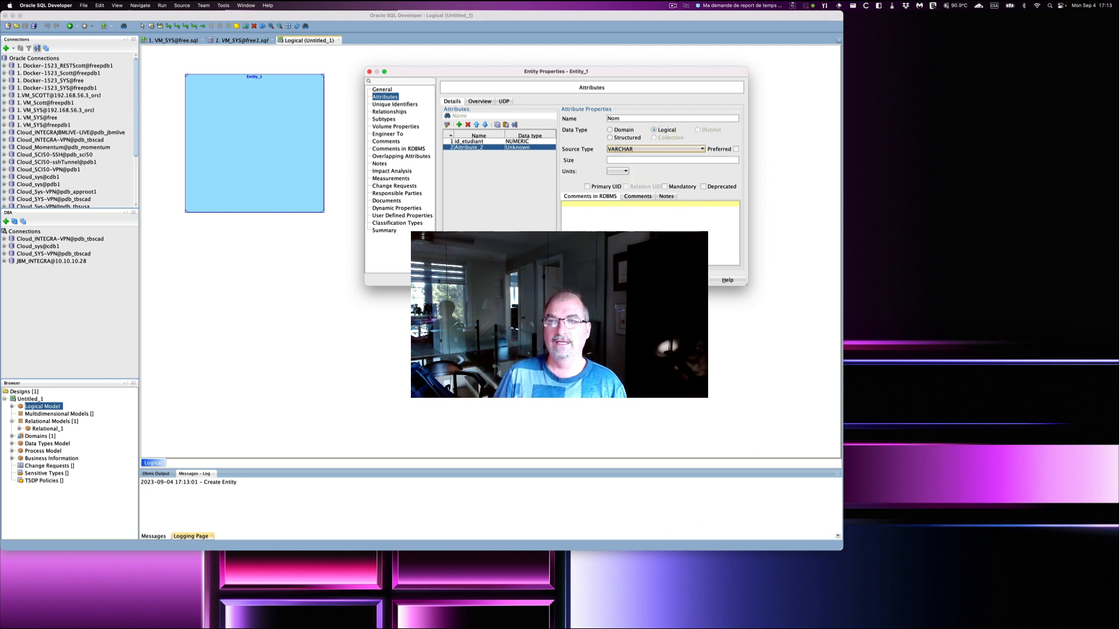
pyautogui.click(669, 161)
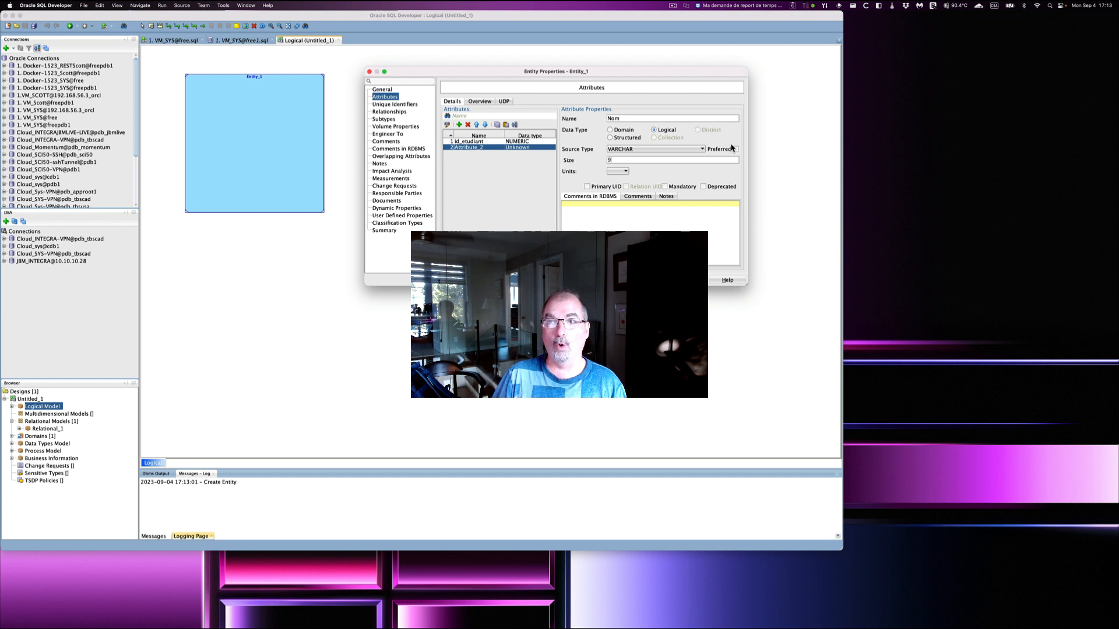
pyautogui.write('95')
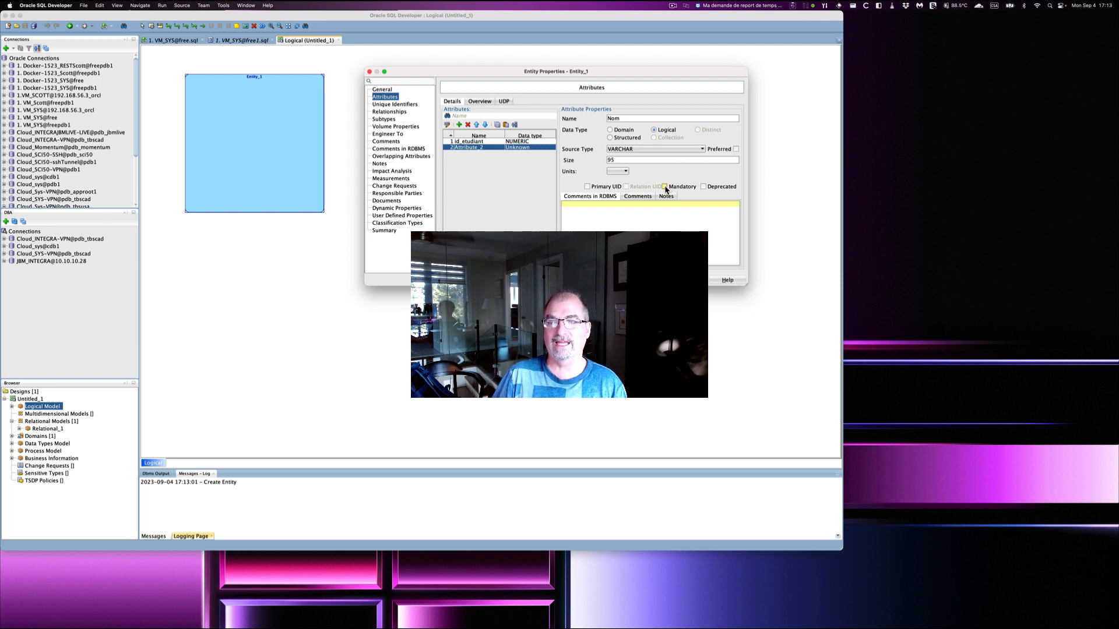
pyautogui.click(665, 187)
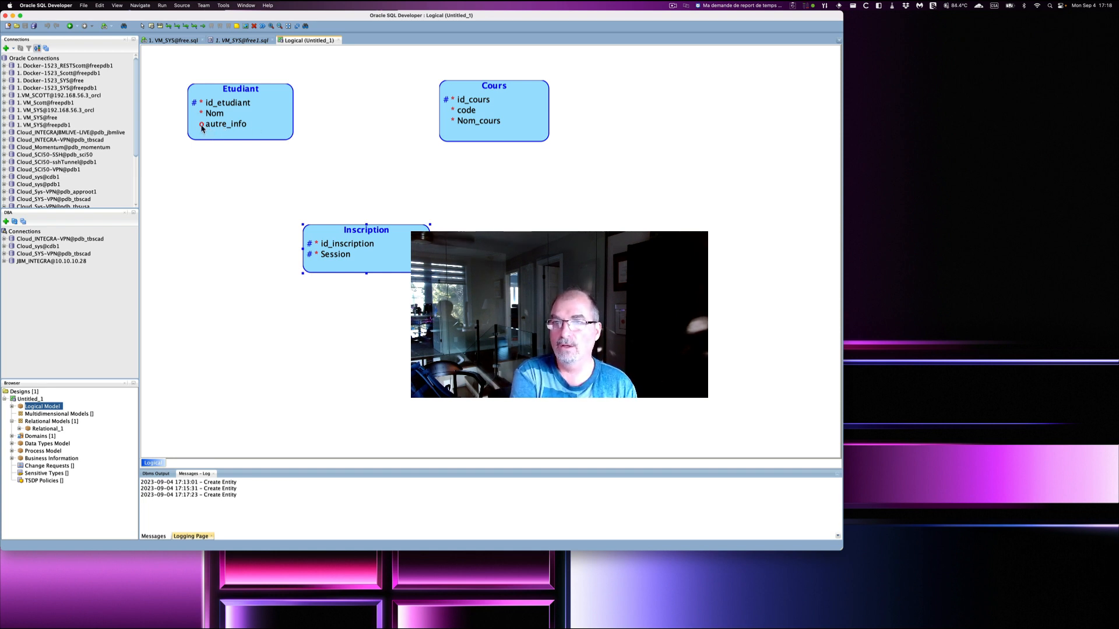
# - Create a 1:N relation from the Etudiant entity to the Inscription entity and name it etudiant_insc
pyautogui.click(177, 28)
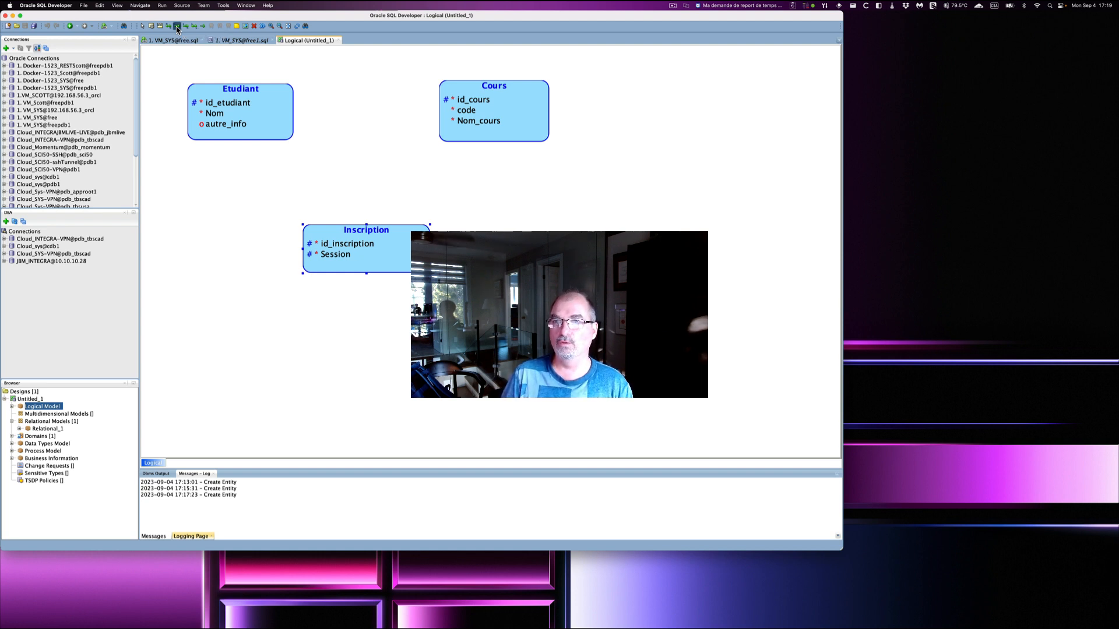
pyautogui.click(216, 115)
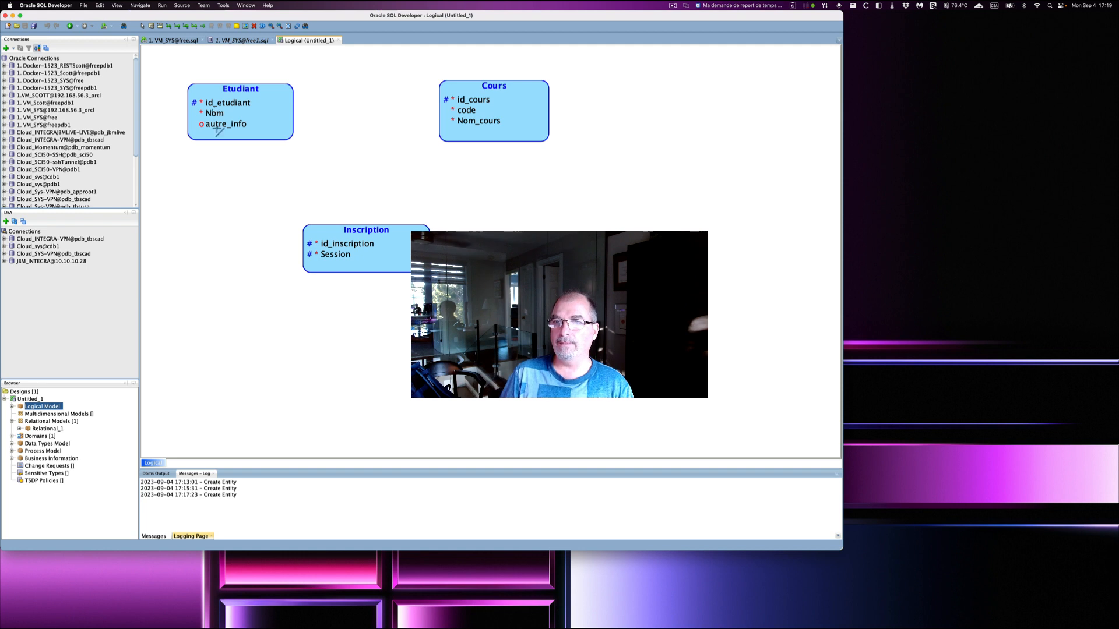
pyautogui.click(349, 248)
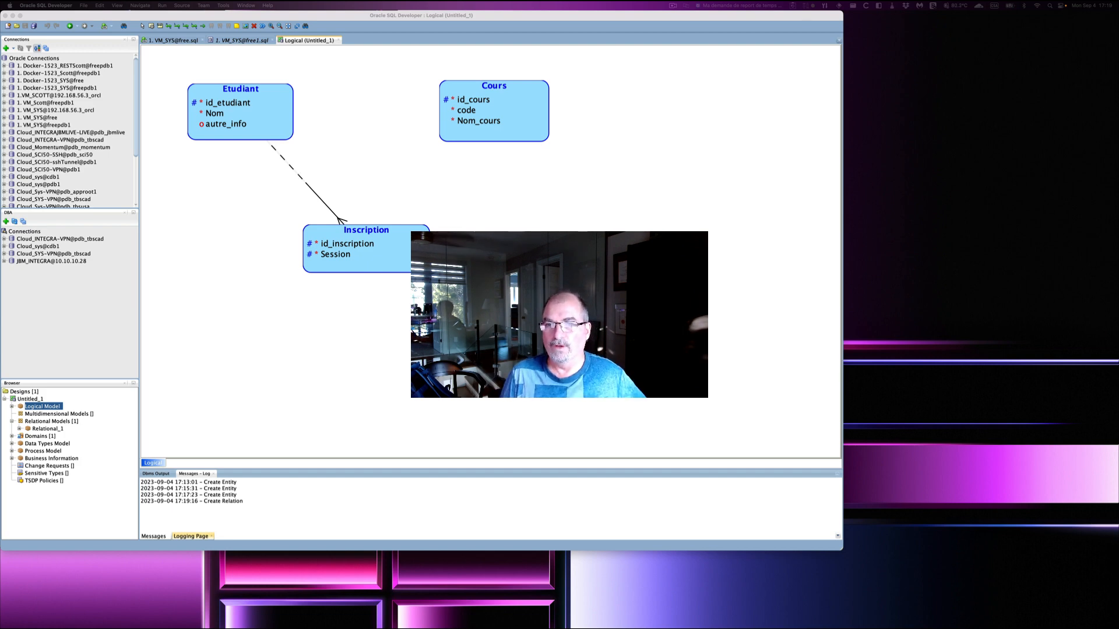
pyautogui.moveTo(579, 119); pyautogui.dragTo(680, 110)
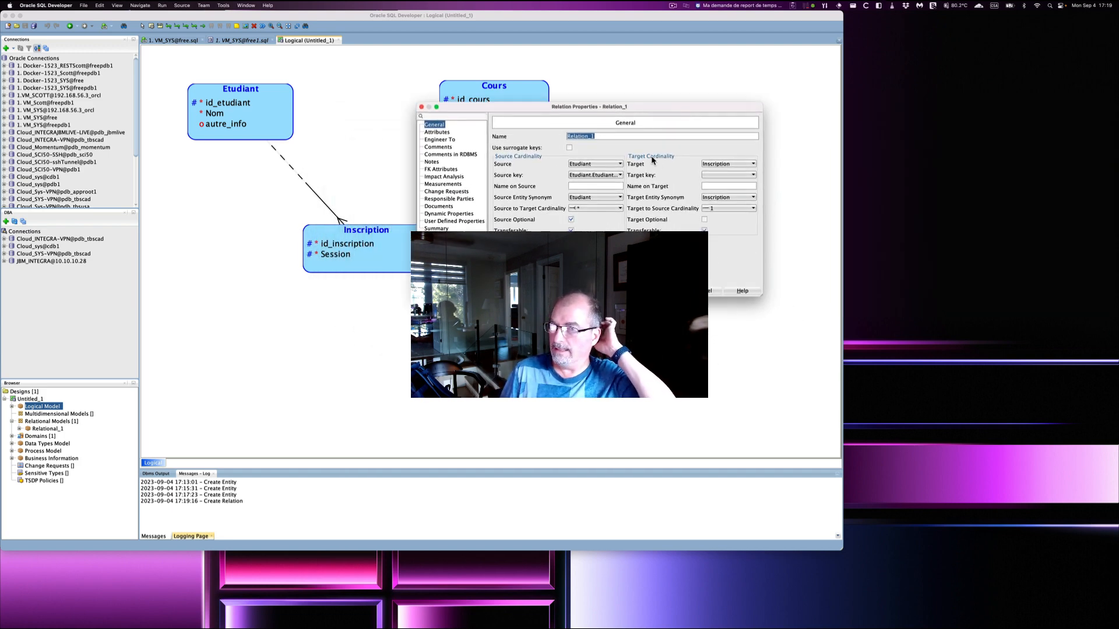
pyautogui.write('etud')
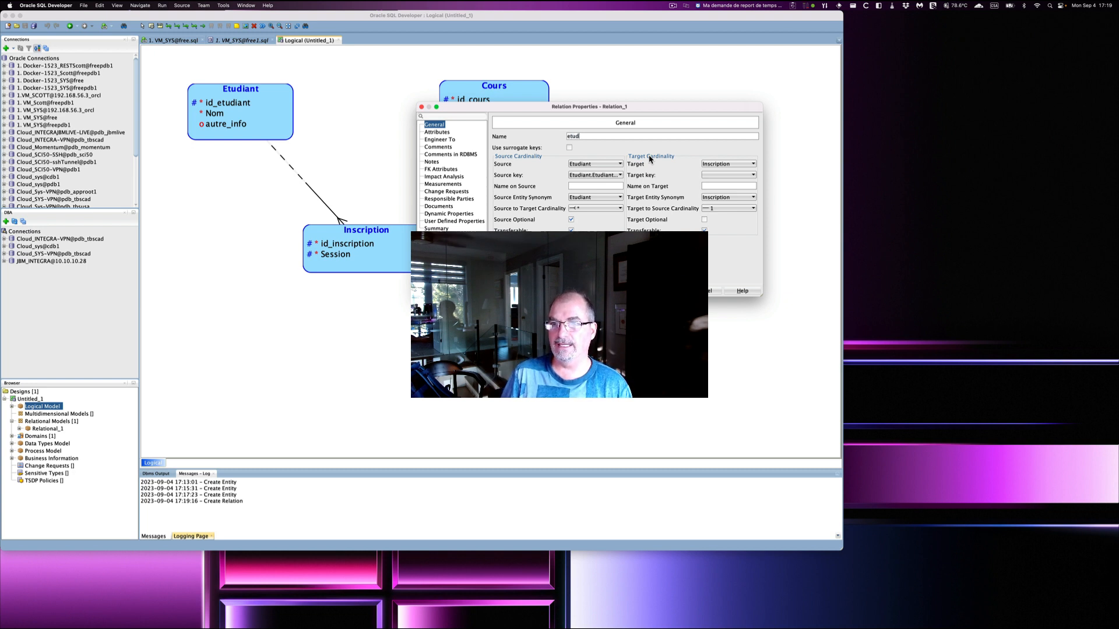
pyautogui.write('iant_')
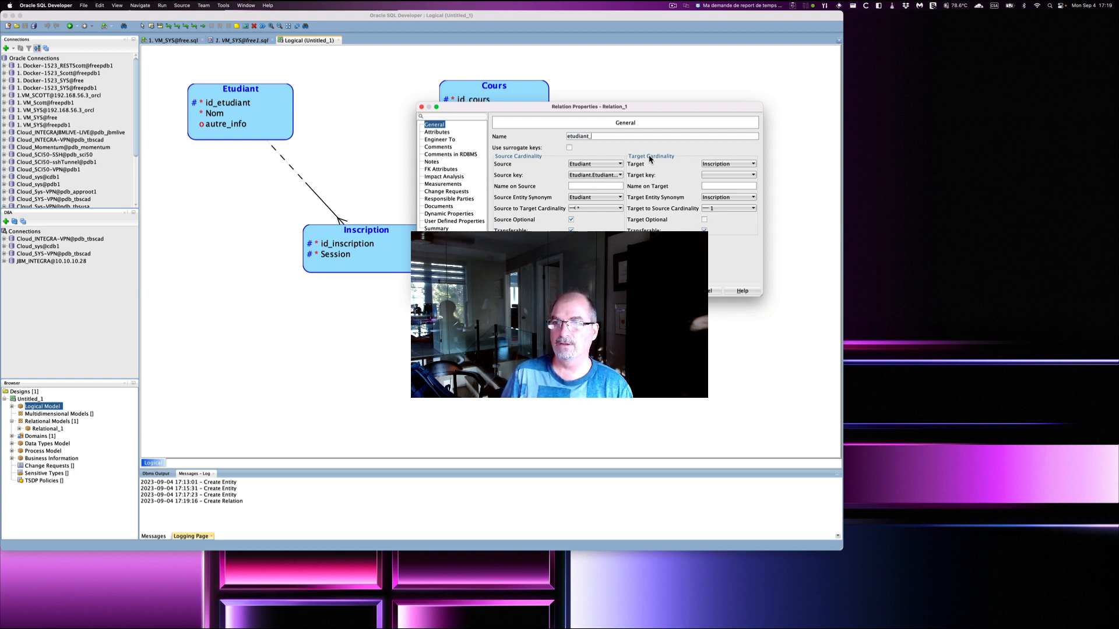
pyautogui.write('insc')
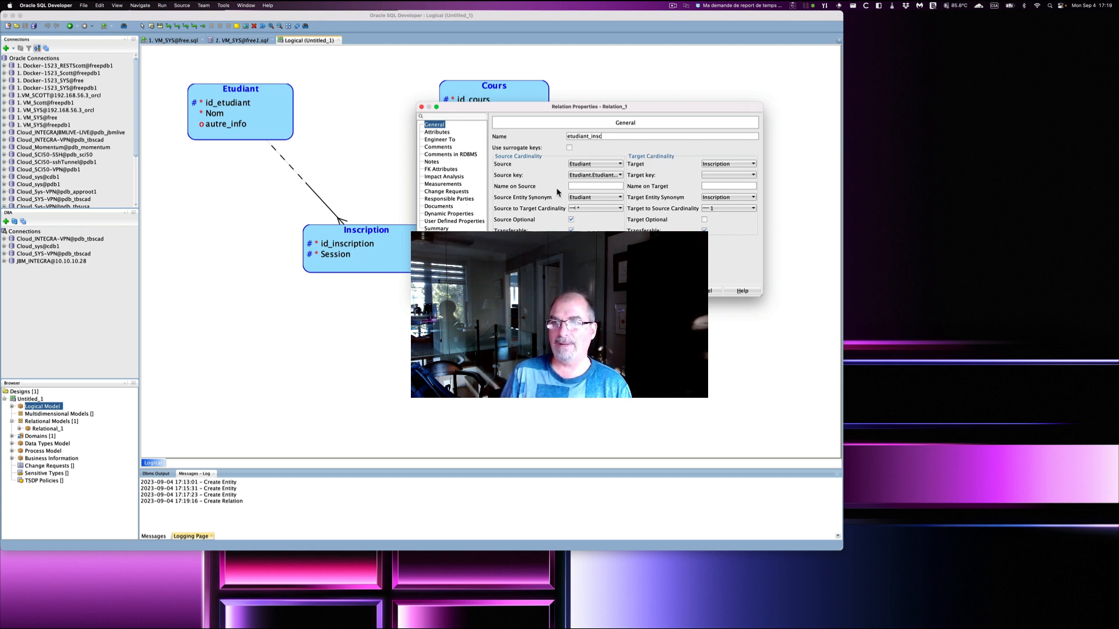
# - Set the etudiant_insc relation's name on source to s'inscrire and its name on target to comprendre
pyautogui.click(576, 187)
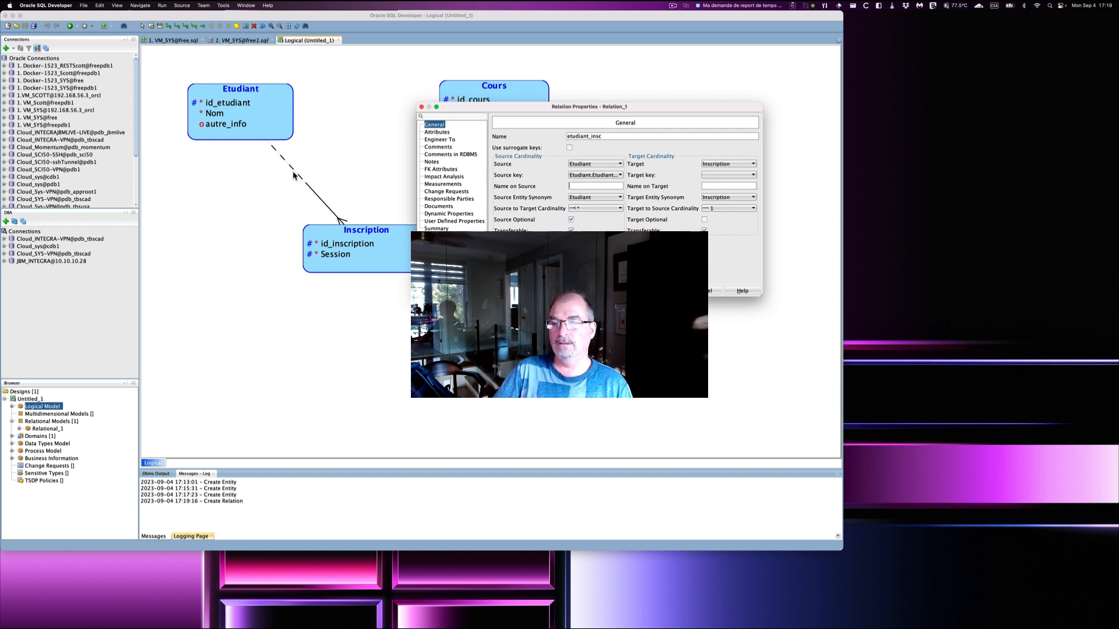
pyautogui.write("s'inscrire")
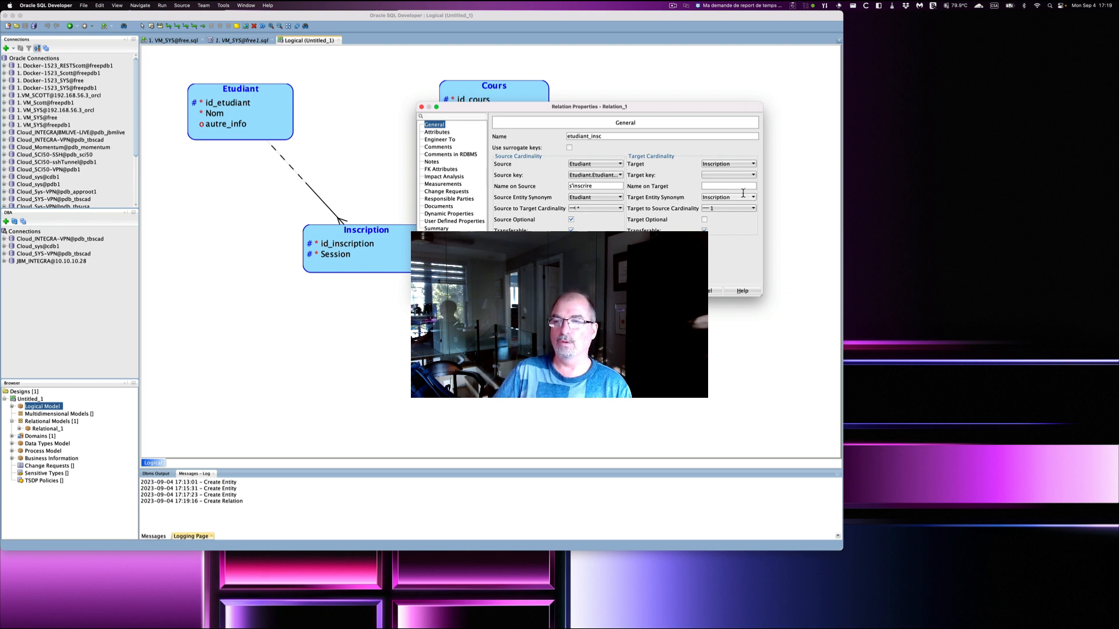
pyautogui.click(711, 186)
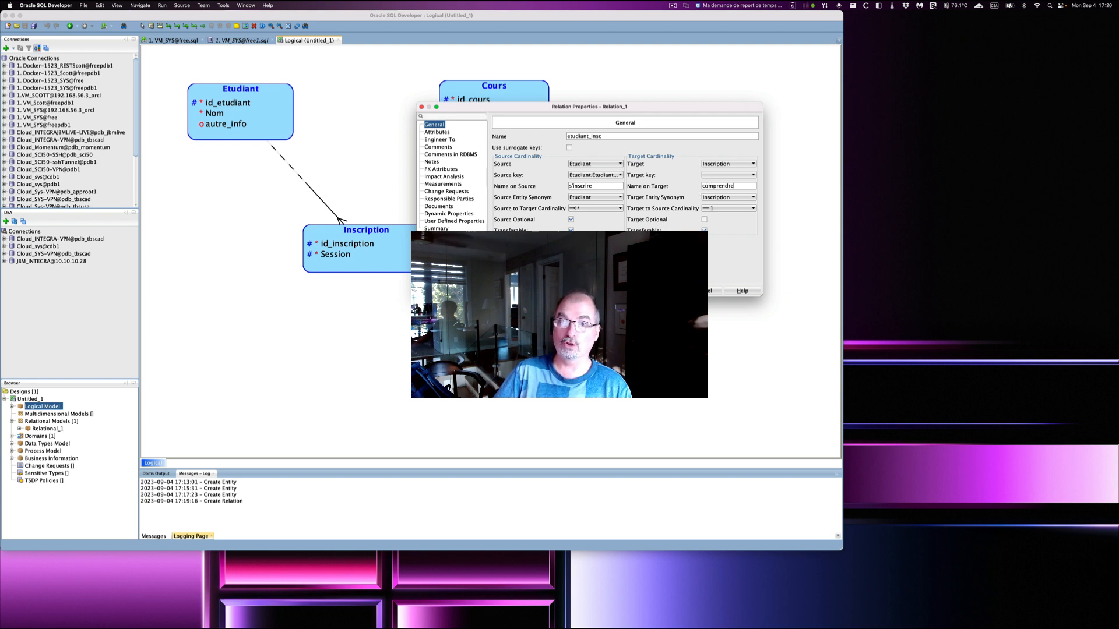
# - Add an elbow to the etudiant_insc relation and route it straight down from Etudiant, then horizontally into Inscription
pyautogui.click(626, 291)
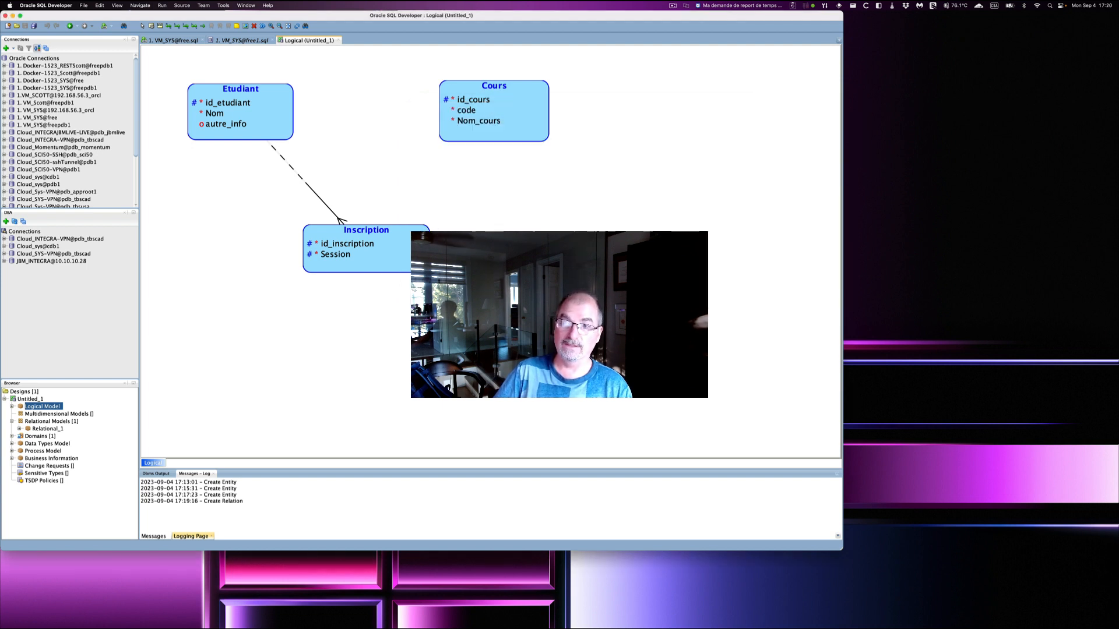
pyautogui.rightClick(299, 178)
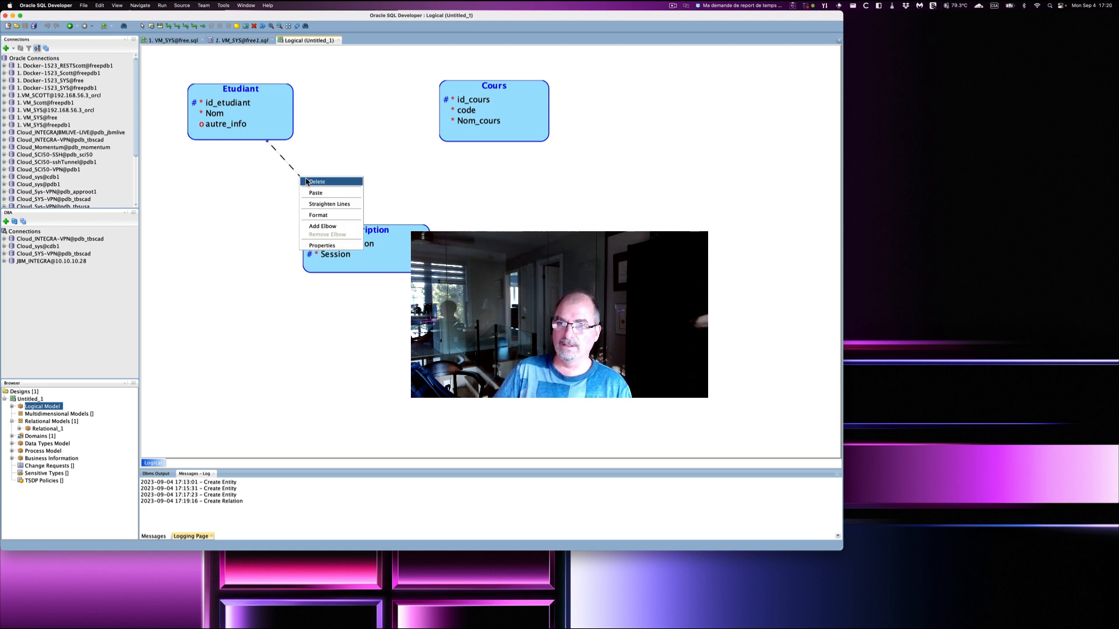
pyautogui.click(318, 226)
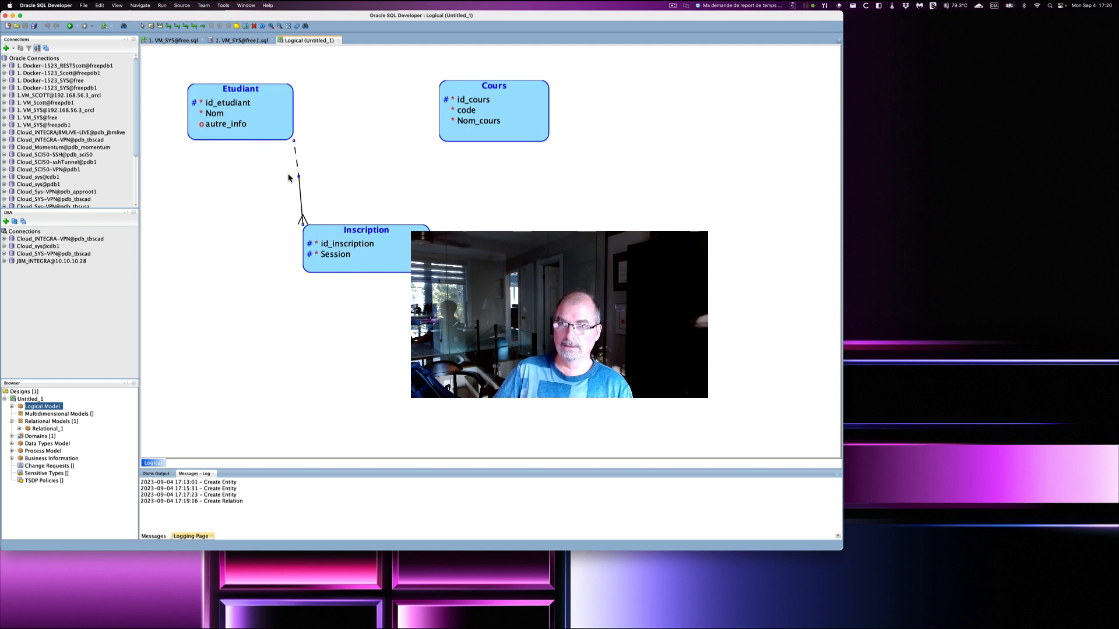
pyautogui.moveTo(301, 175); pyautogui.dragTo(235, 246)
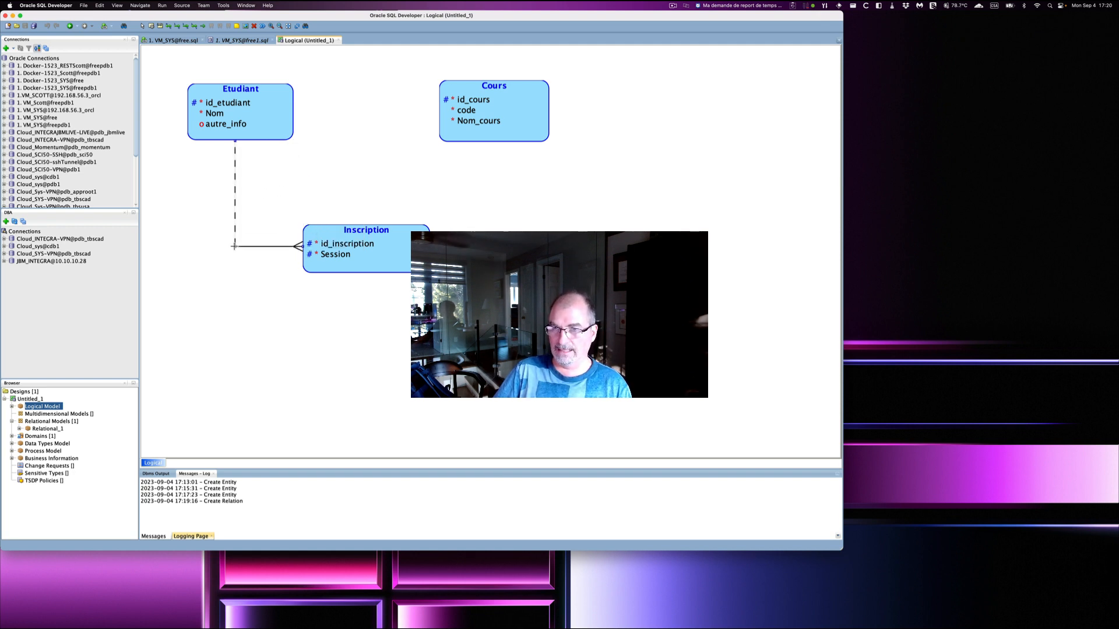
# - Show the relation labels on the logical diagram
pyautogui.rightClick(212, 293)
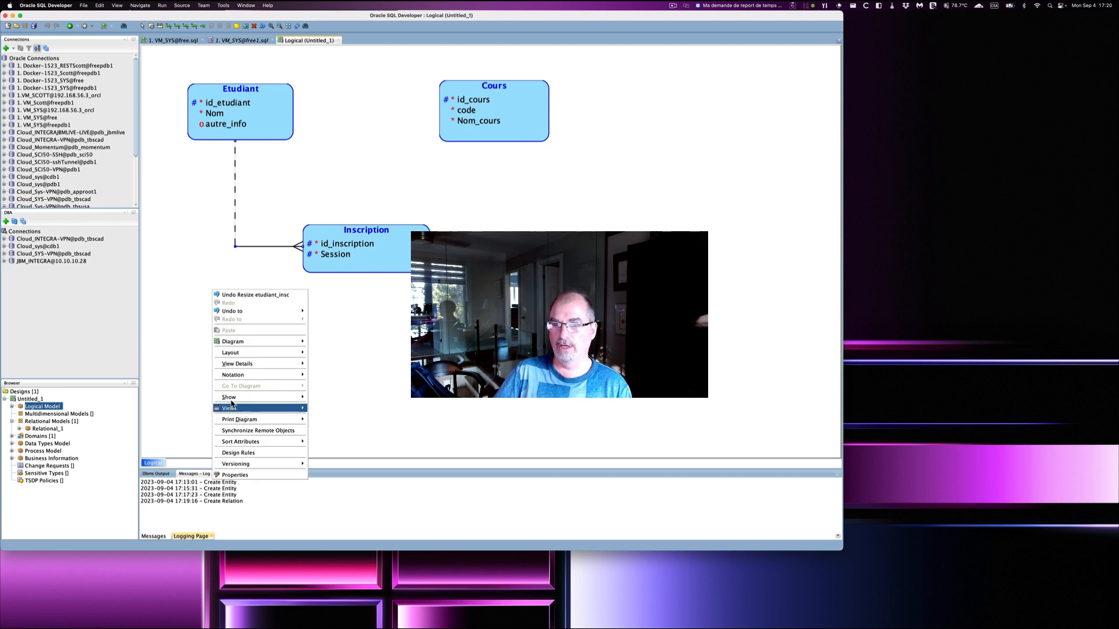
pyautogui.moveTo(232, 399)
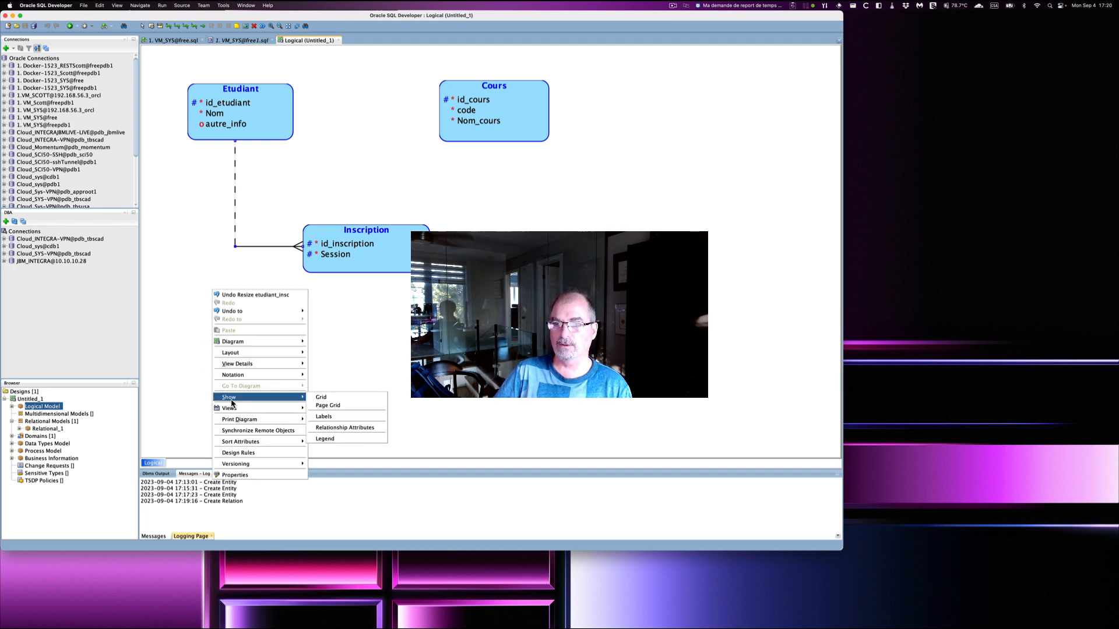
pyautogui.click(334, 418)
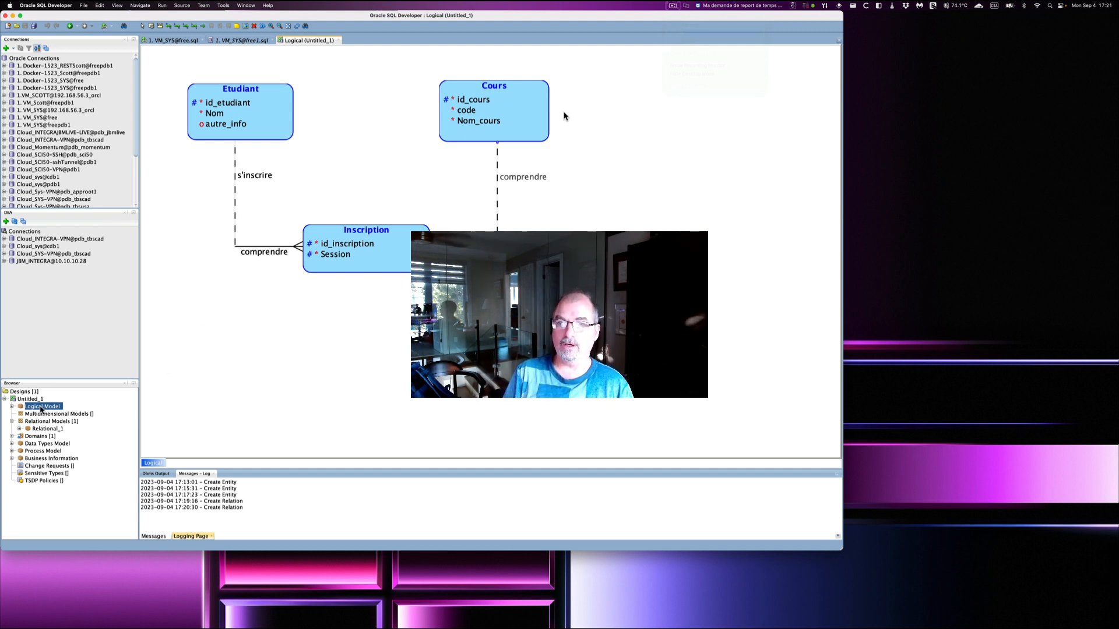
# - Engineer the logical model into the Relational_1 relational model with all entities and relations included
pyautogui.rightClick(41, 410)
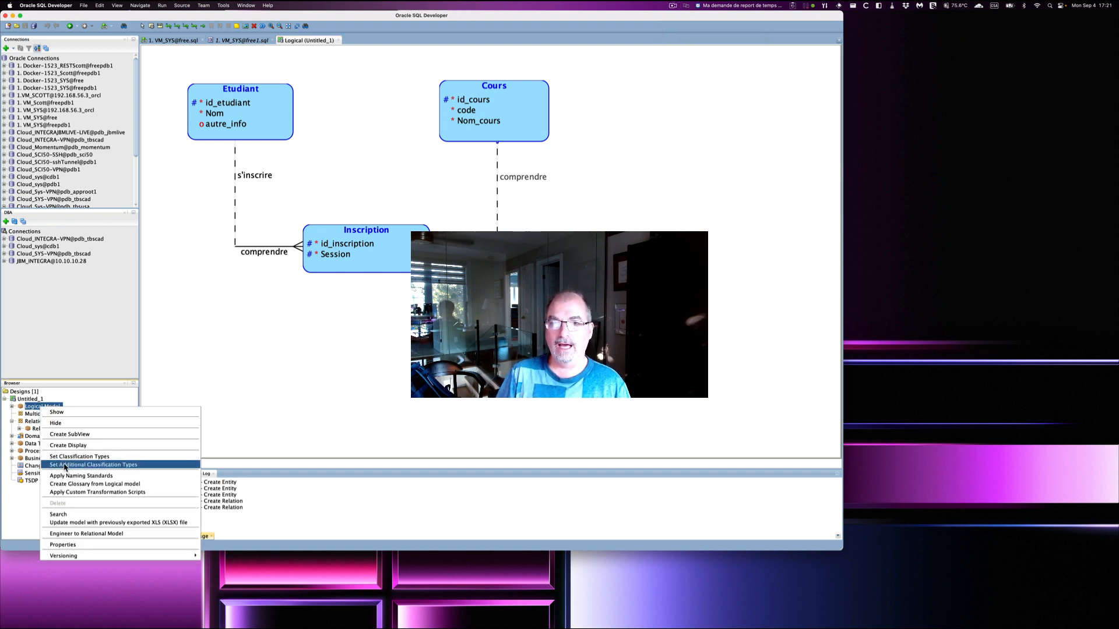
pyautogui.click(100, 534)
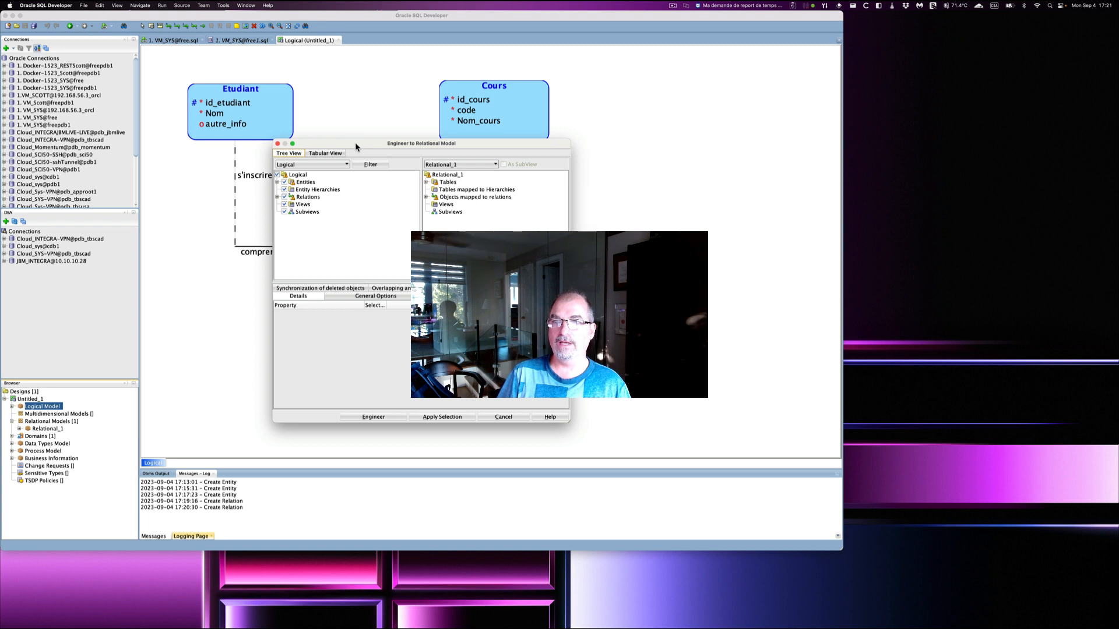
pyautogui.moveTo(356, 146); pyautogui.dragTo(542, 246)
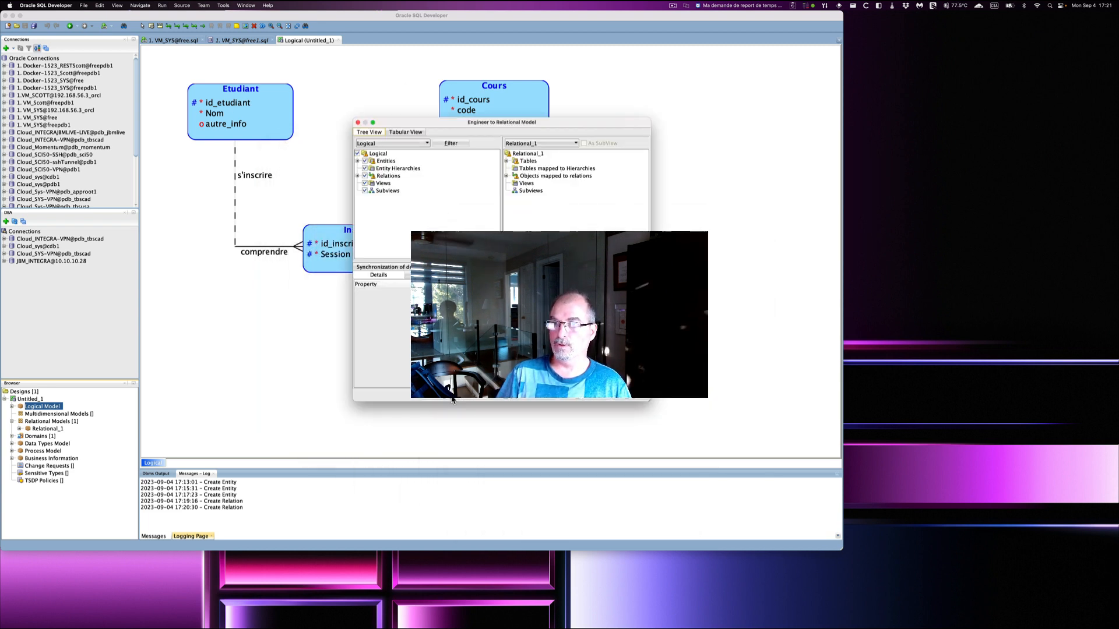
pyautogui.click(453, 400)
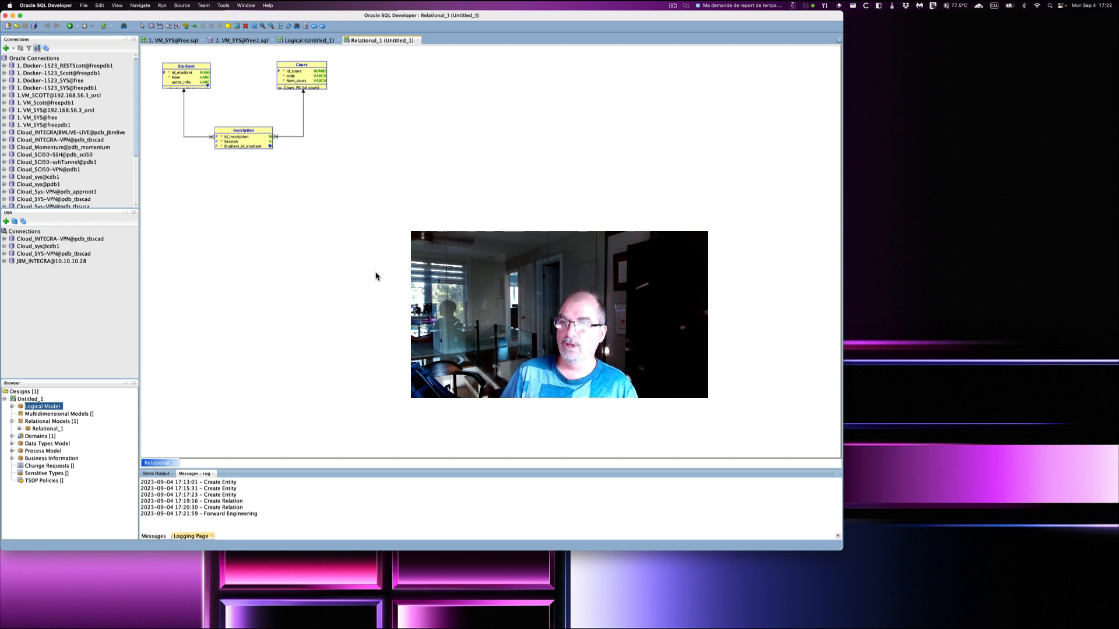
# - Enable Auto Increment on the id_etudiant column of the Etudiant table in the relational model
pyautogui.click(261, 29)
pyautogui.click(261, 29)
pyautogui.click(261, 29)
pyautogui.click(261, 29)
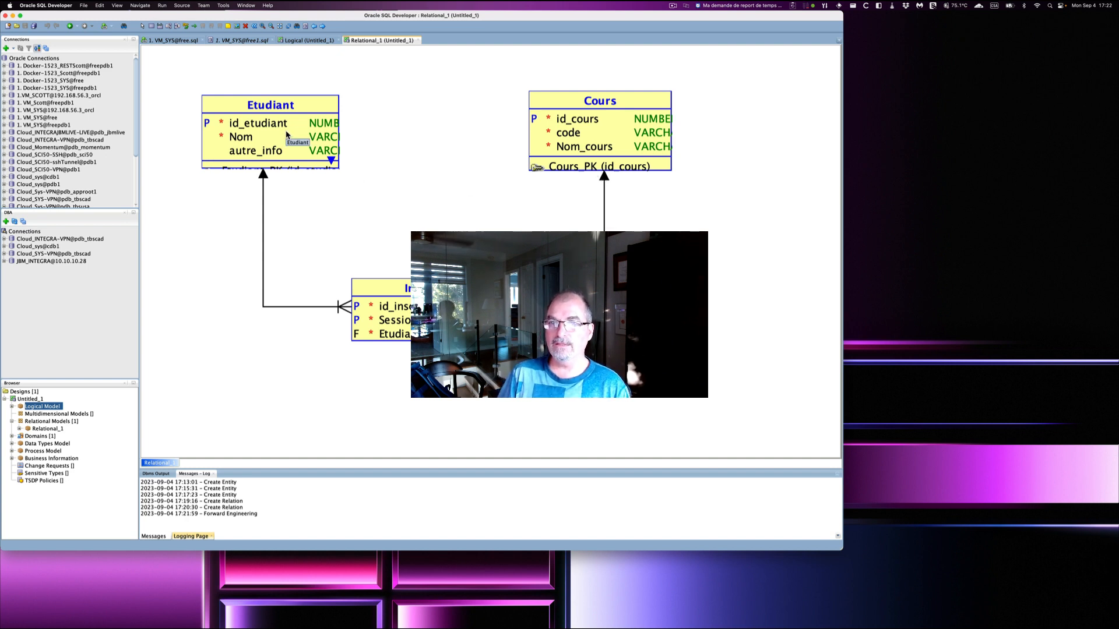
pyautogui.doubleClick(286, 135)
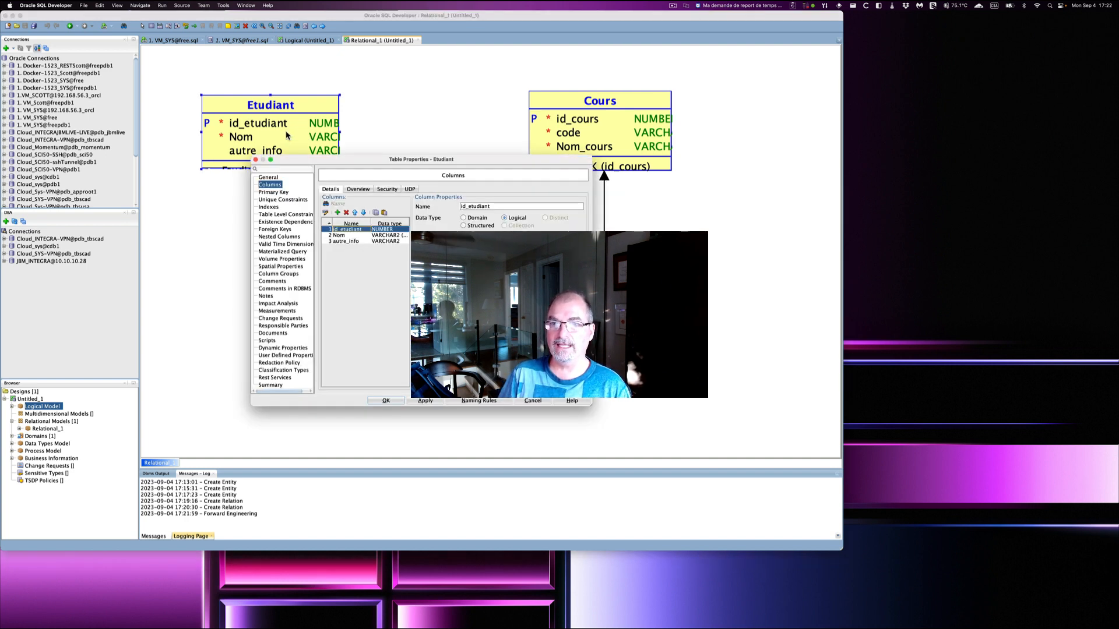
pyautogui.click(326, 214)
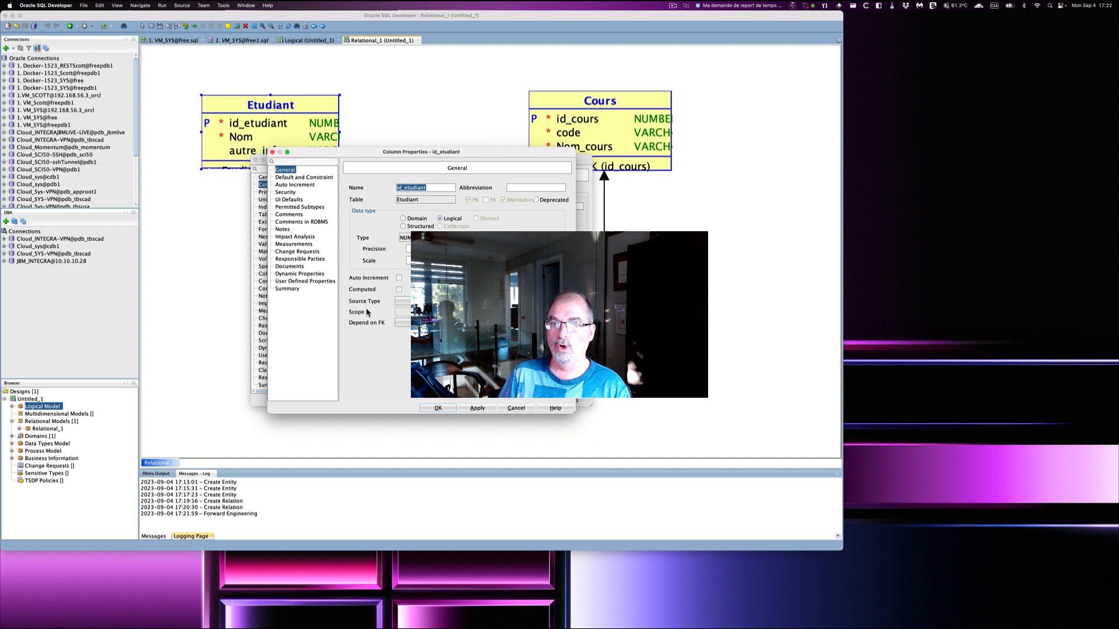
pyautogui.click(399, 278)
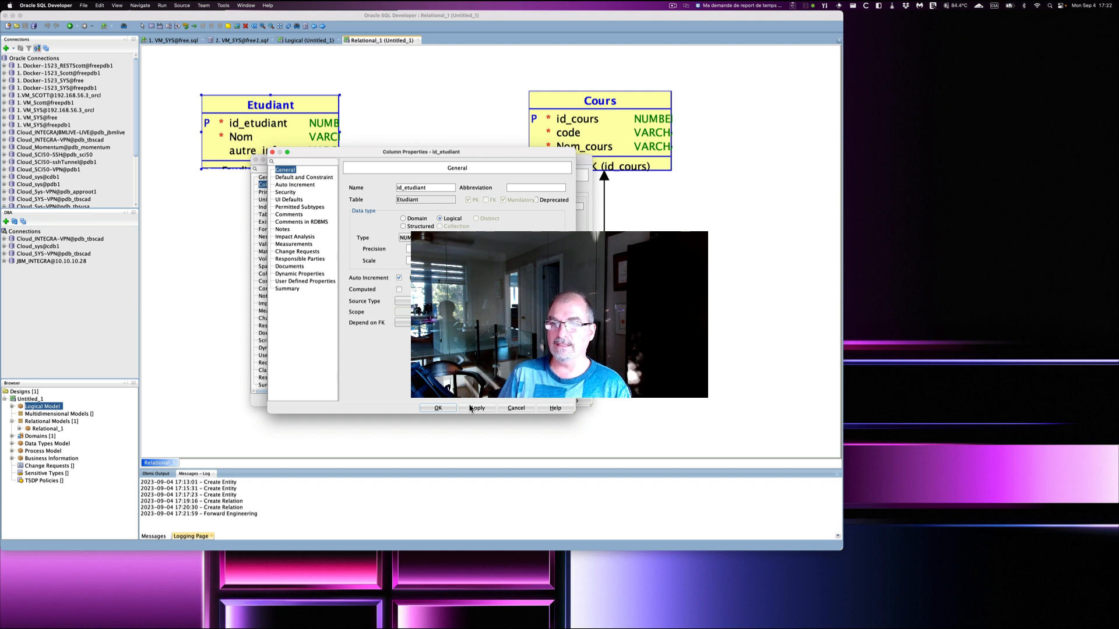
pyautogui.click(449, 408)
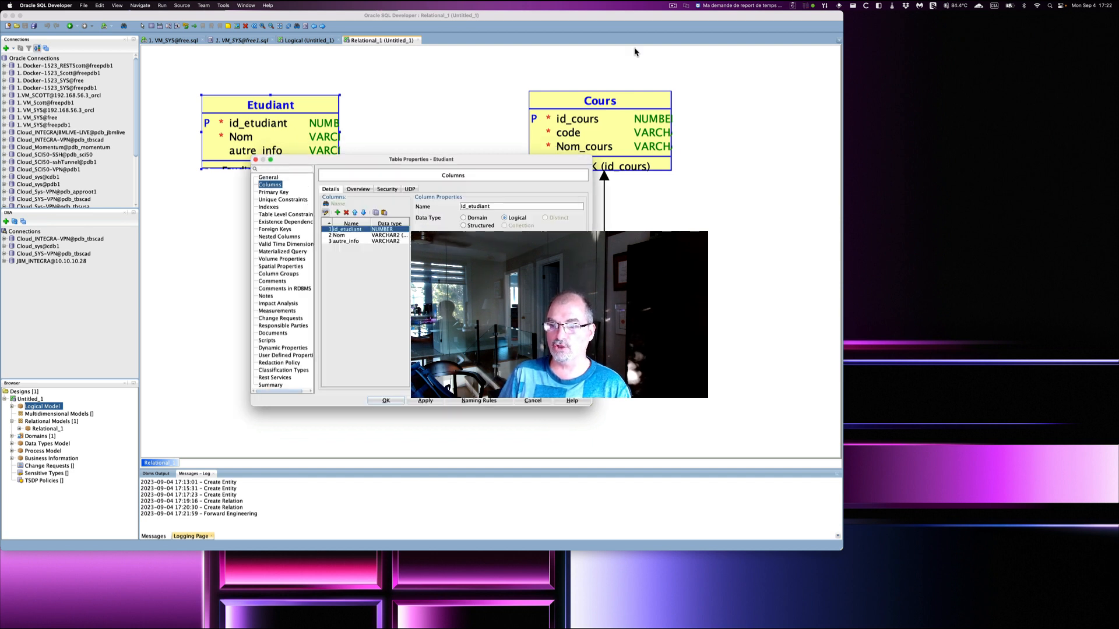
pyautogui.click(672, 10)
pyautogui.click(674, 33)
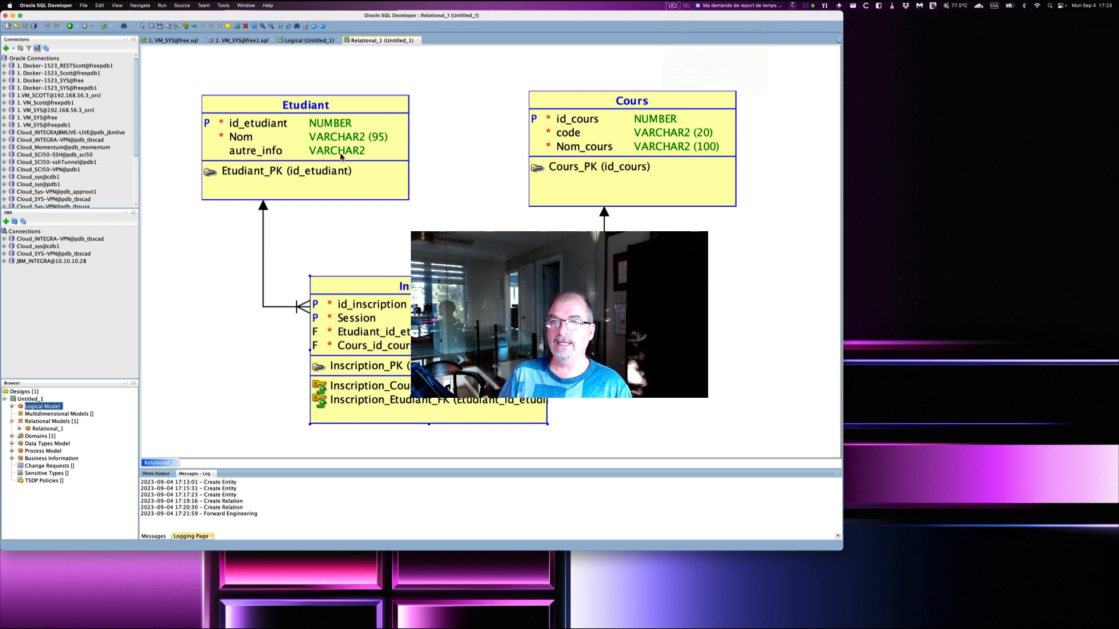
# - Set the size of the autre_info attribute to 250 in the Etudiant entity of the logical model
pyautogui.click(304, 42)
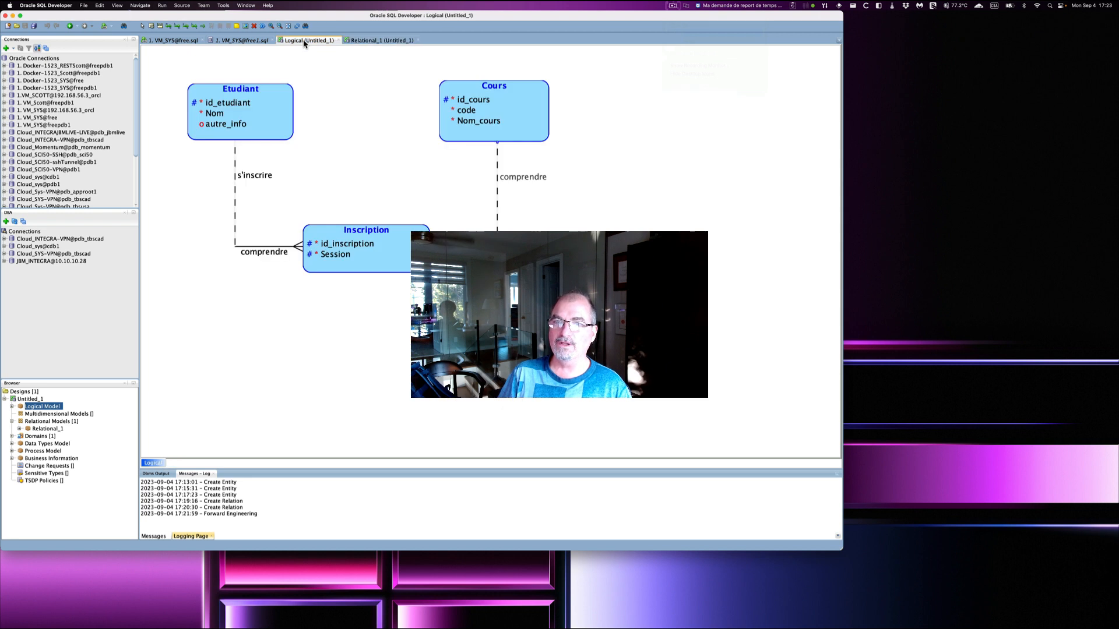
pyautogui.doubleClick(259, 124)
pyautogui.click(526, 152)
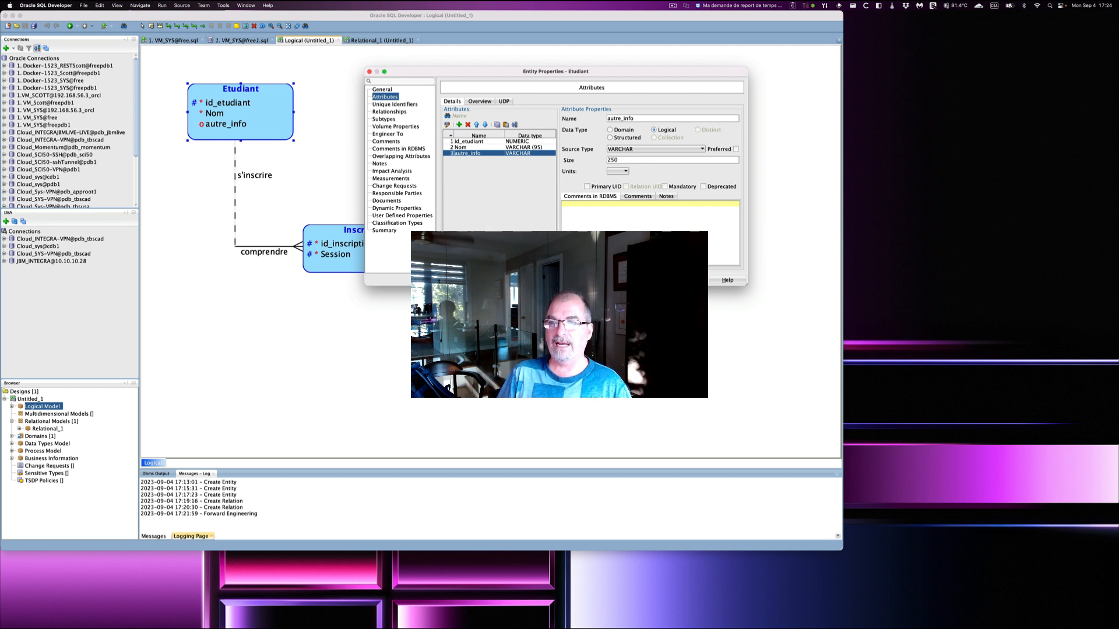
pyautogui.press('Tab')
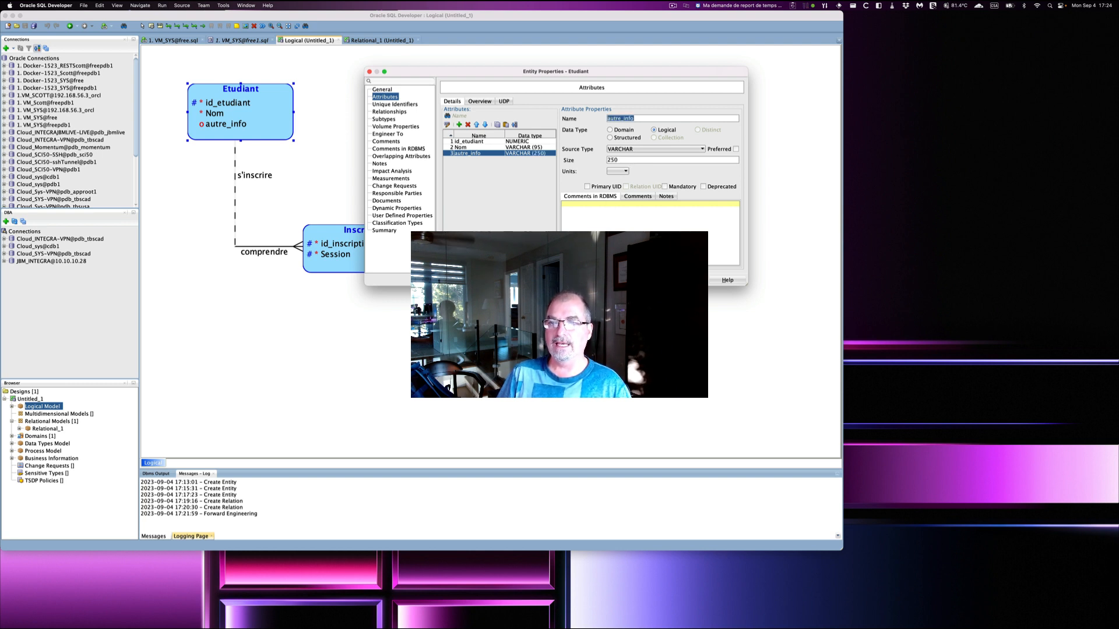
pyautogui.press('Return')
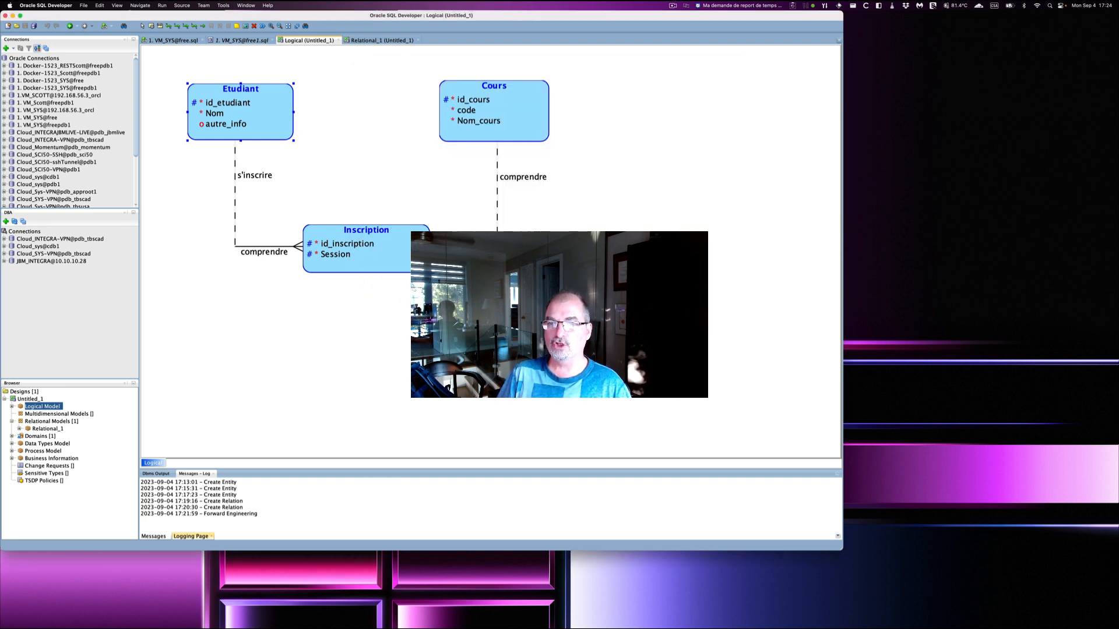
# - Engineer the logical model to Relational_1 again and enlarge the Etudiant table to show its full data types and primary key
pyautogui.rightClick(48, 410)
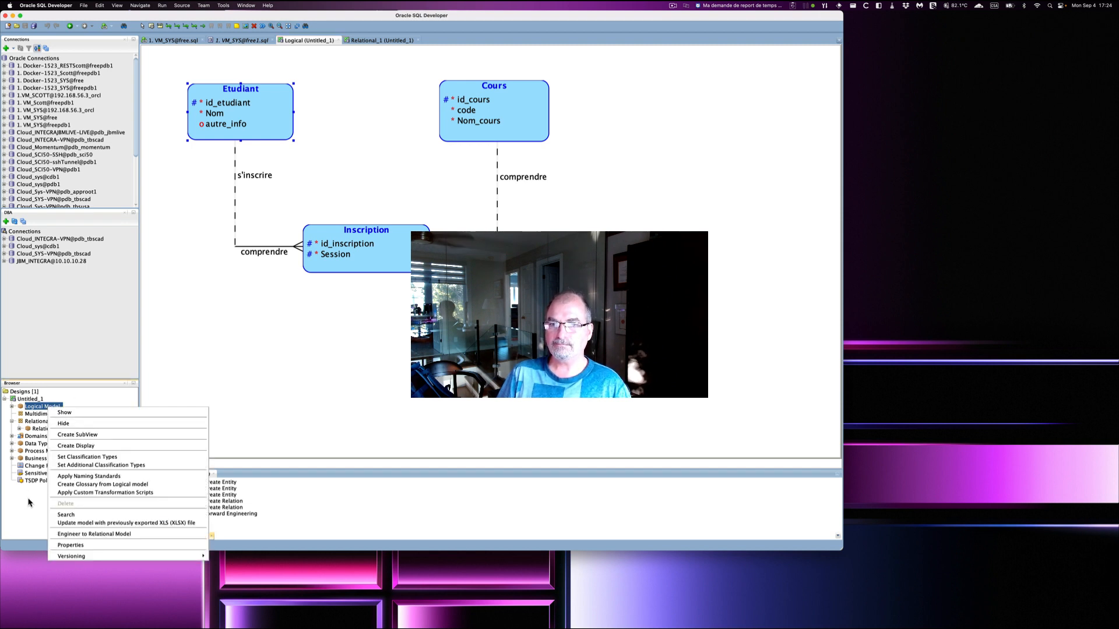
pyautogui.click(64, 534)
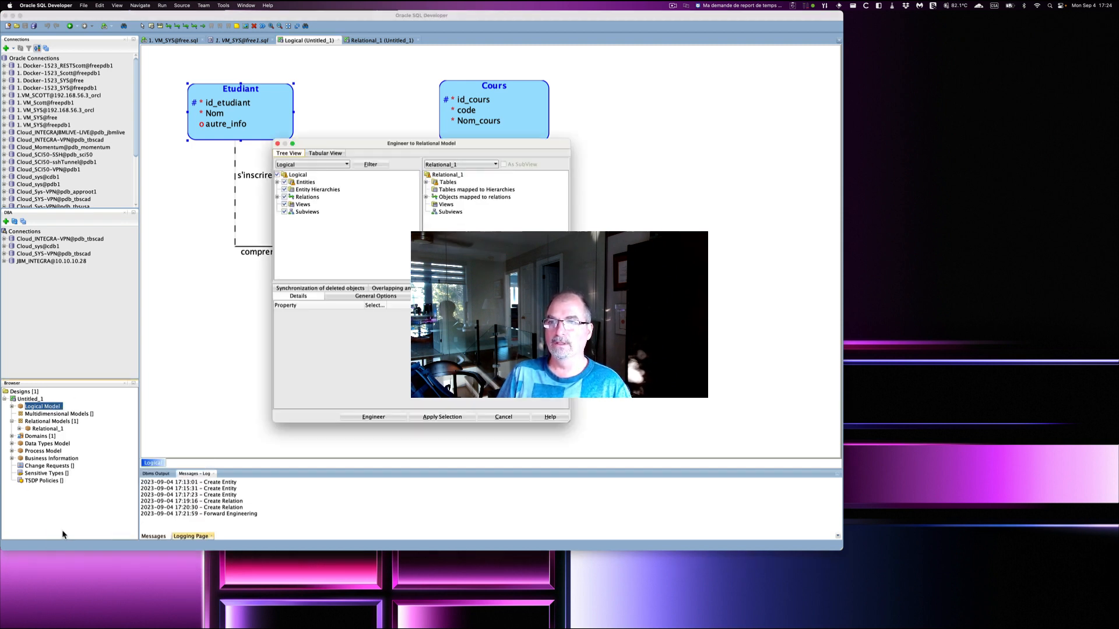
pyautogui.click(377, 418)
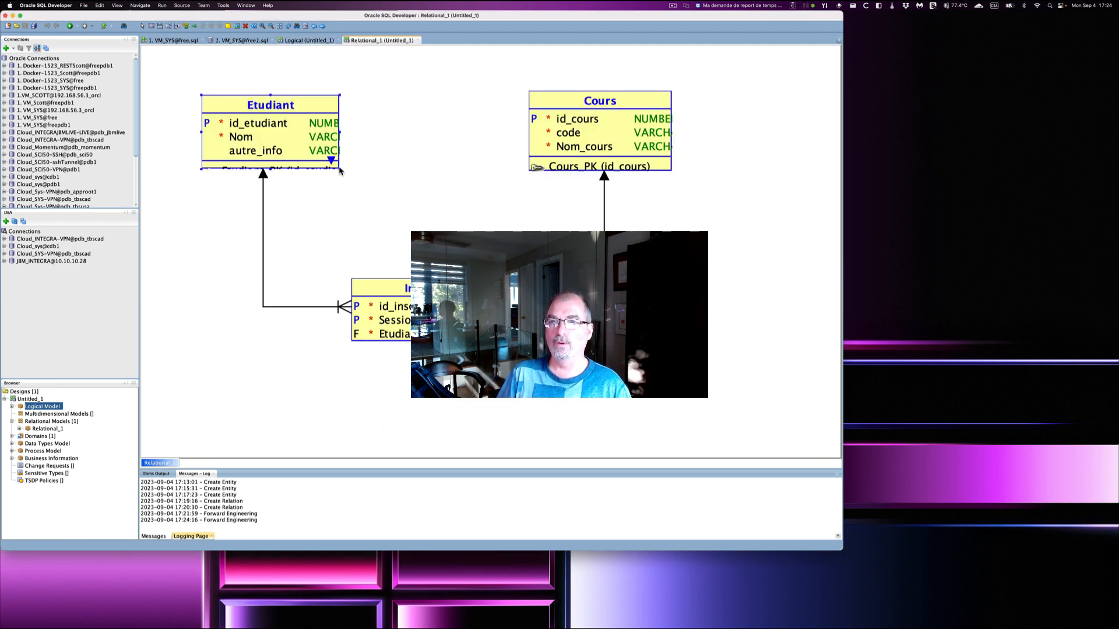
pyautogui.moveTo(340, 170); pyautogui.dragTo(422, 184)
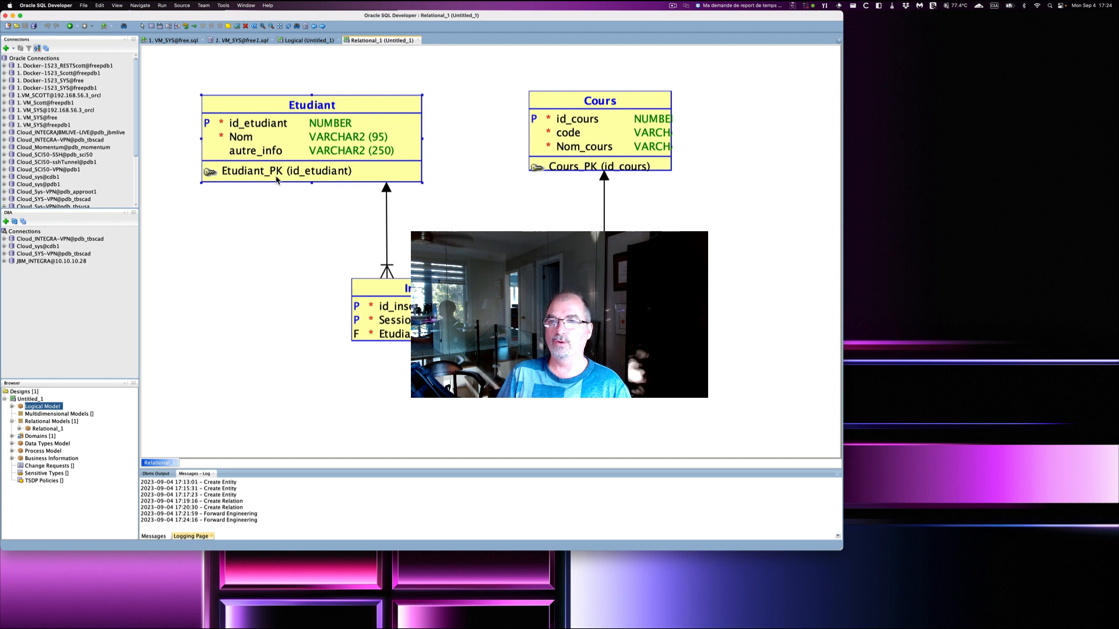
pyautogui.moveTo(311, 183); pyautogui.dragTo(312, 226)
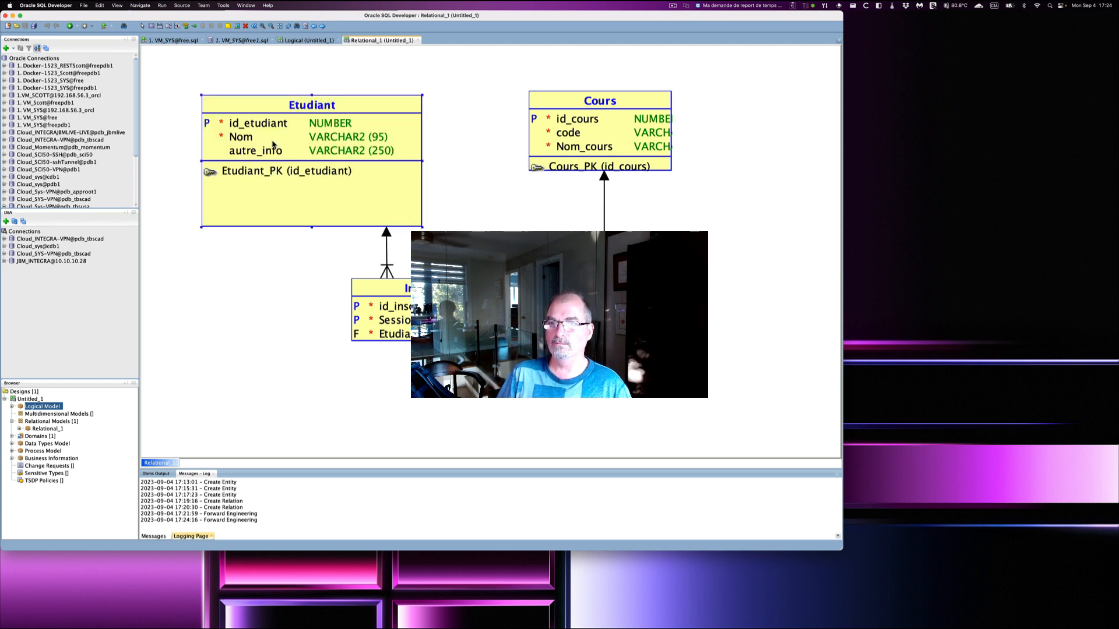
# - Generate the DDL for Relational_1 for Oracle Database 21c with the default generation options
pyautogui.click(306, 26)
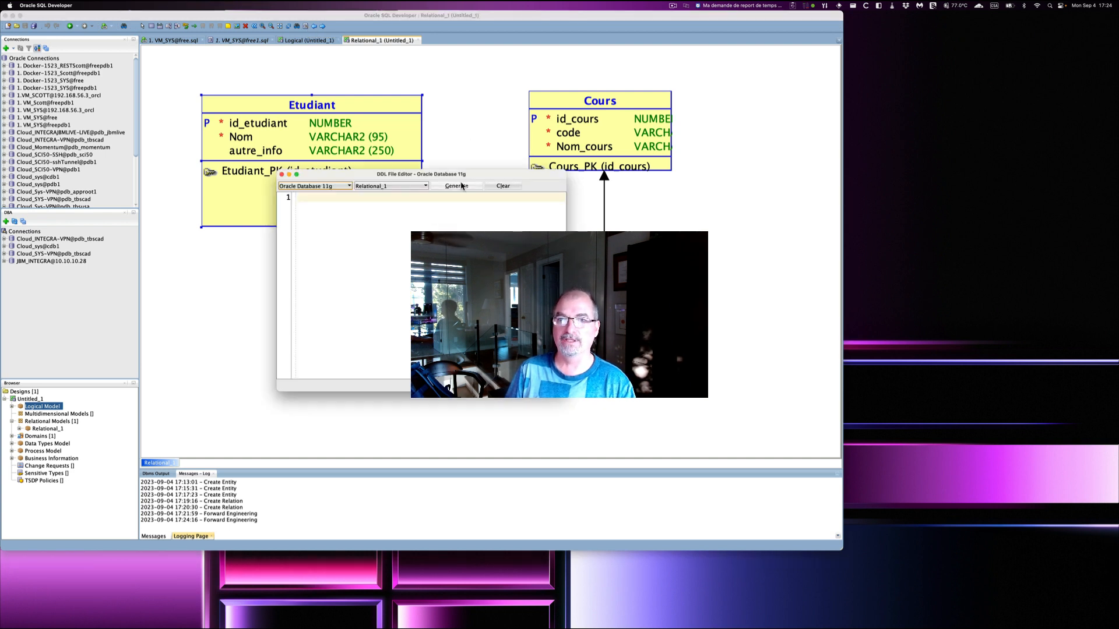
pyautogui.click(335, 187)
pyautogui.click(333, 194)
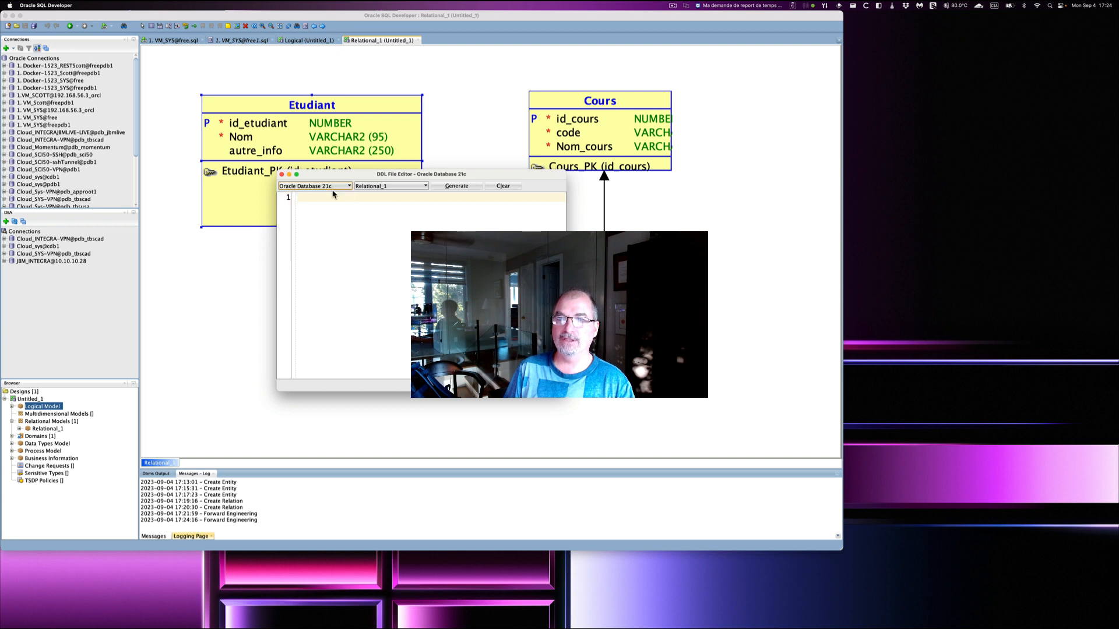
pyautogui.click(456, 186)
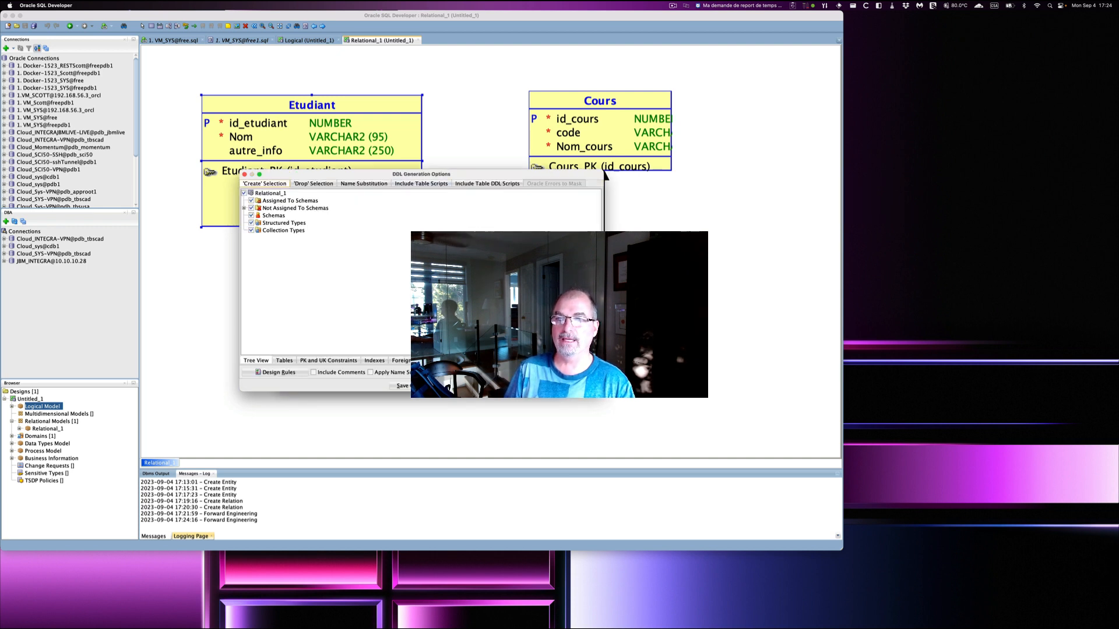
pyautogui.press('Return')
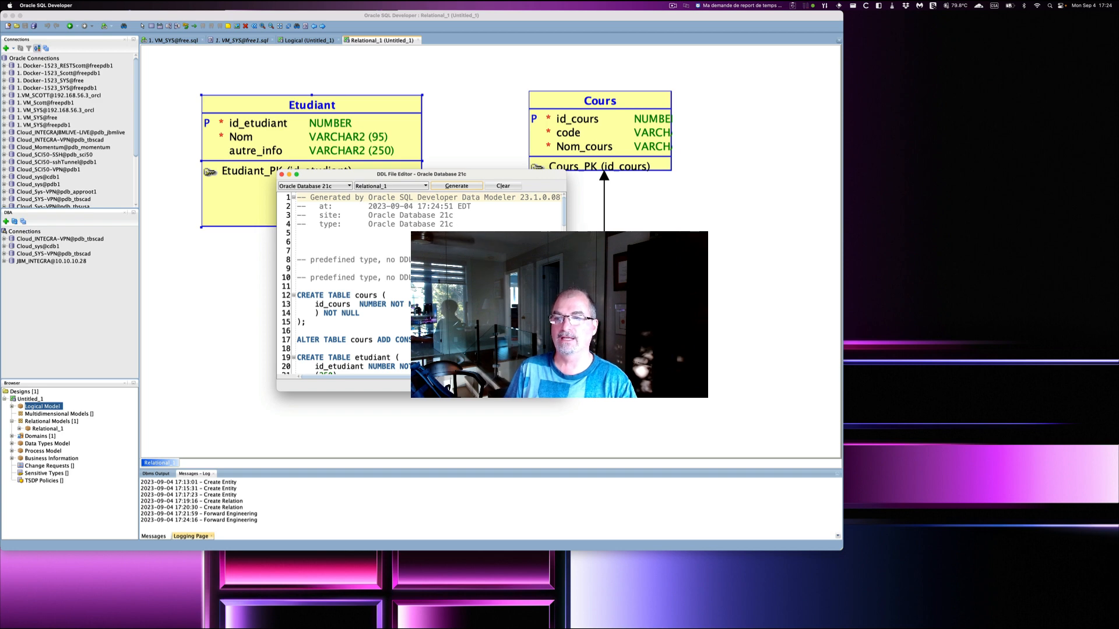
# - Enlarge the DDL File Editor window and review the generated table, constraint, sequence and trigger statements
pyautogui.moveTo(564, 389); pyautogui.dragTo(768, 490)
pyautogui.moveTo(581, 175); pyautogui.dragTo(484, 71)
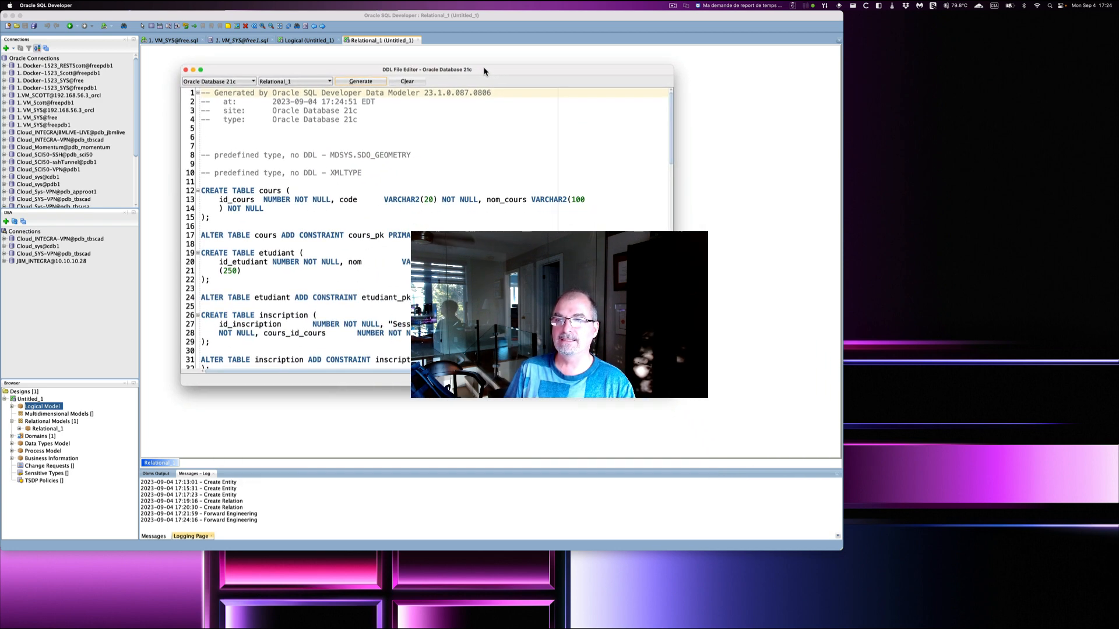
pyautogui.moveTo(673, 385); pyautogui.dragTo(768, 490)
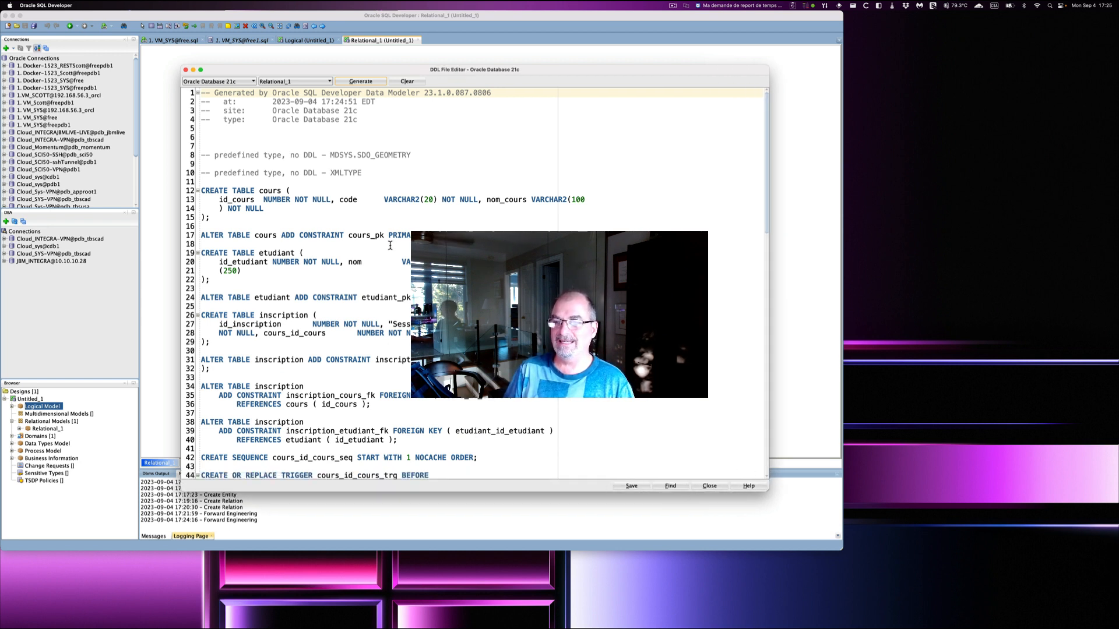
pyautogui.scroll(-5, 371, 217)
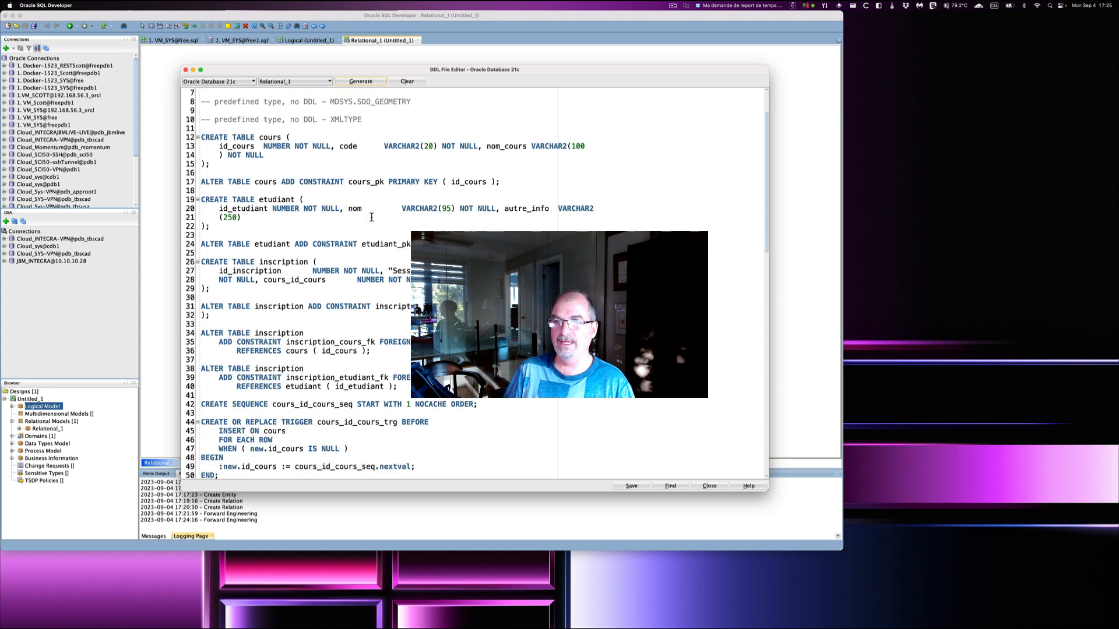
pyautogui.scroll(-15, 329, 285)
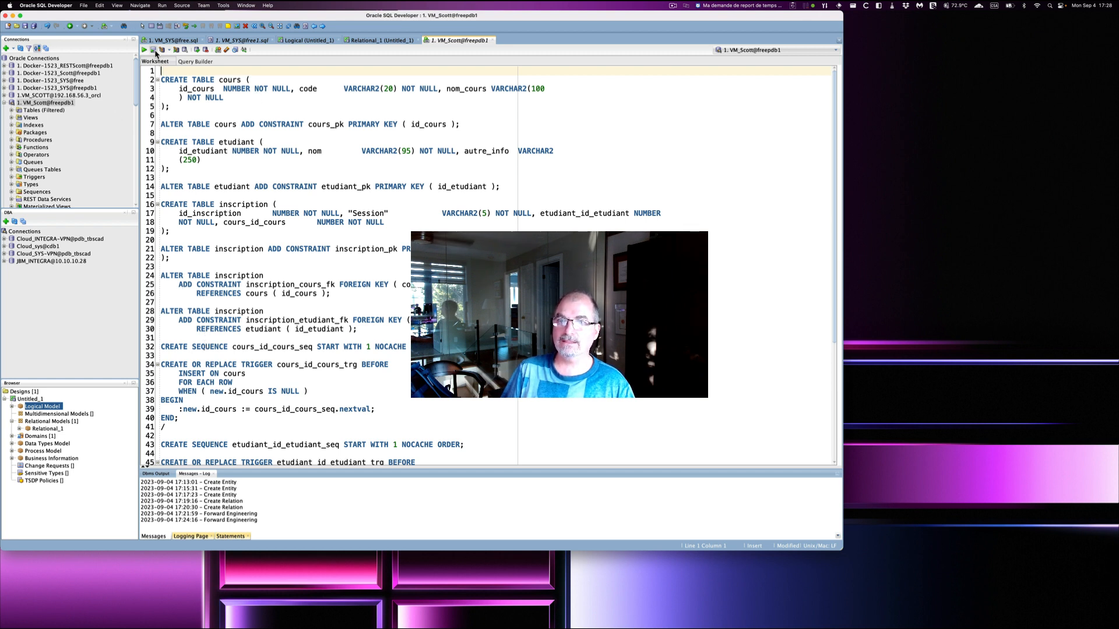
# - Run the whole DDL script in the 1. VM_Scott@freepdb1 worksheet
pyautogui.click(154, 52)
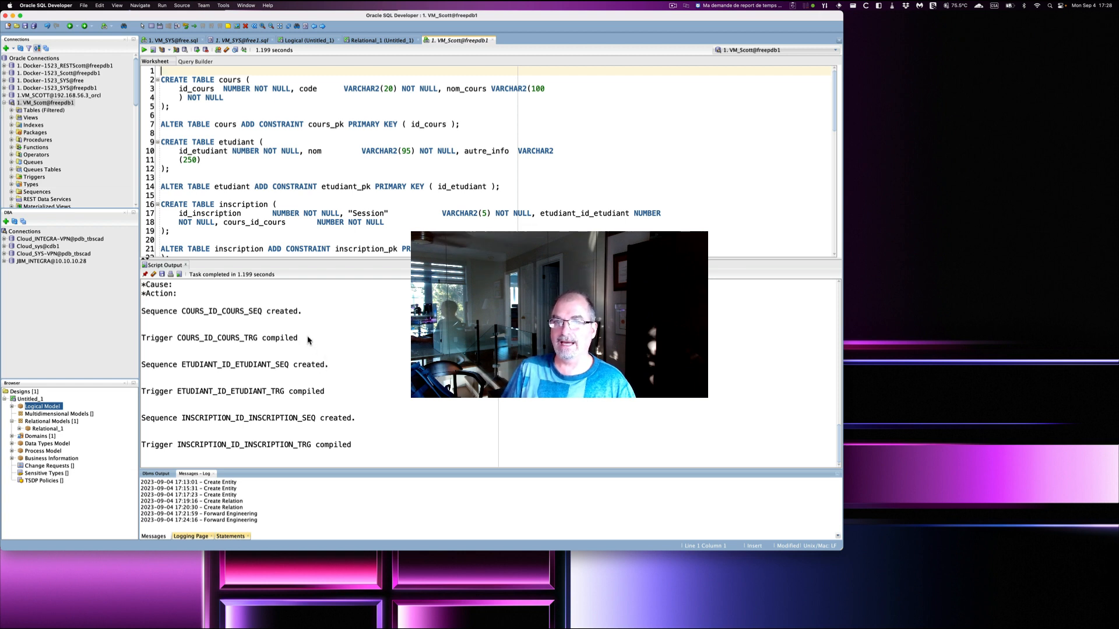
# - Show the data rows of the ETUDIANT table in the 1. VM_Scott@freepdb1 connection
pyautogui.click(12, 111)
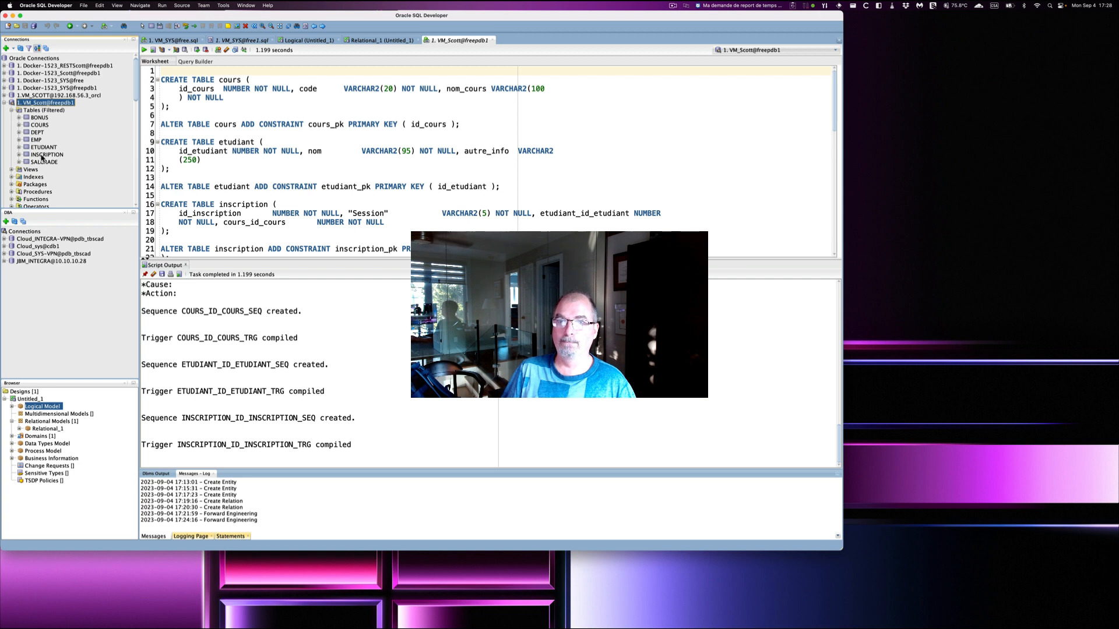
pyautogui.click(29, 148)
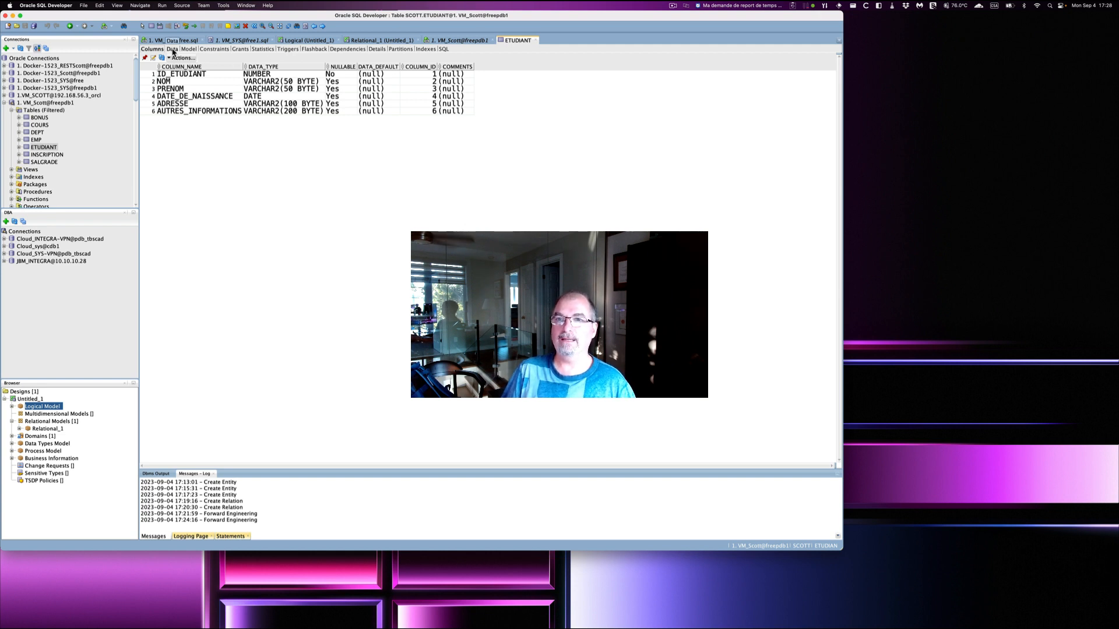
pyautogui.click(173, 50)
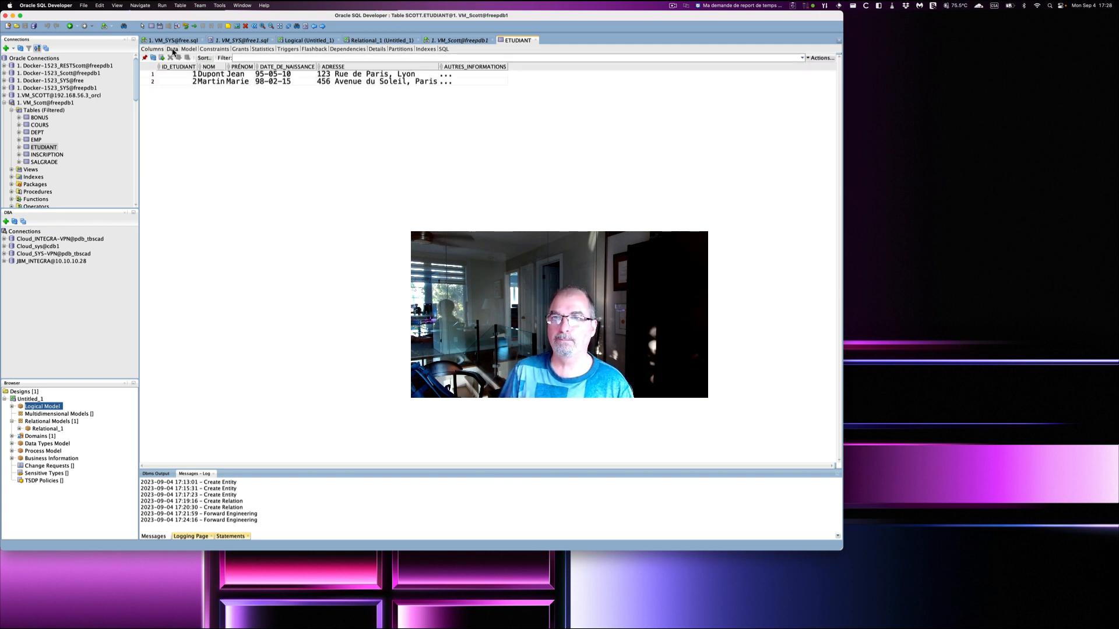
# - Try to commit a new ETUDIANT row with the student's last name, first name, birth date and address, leaving ID_ETUDIANT and AUTRES_INFORMATIONS null
pyautogui.click(162, 59)
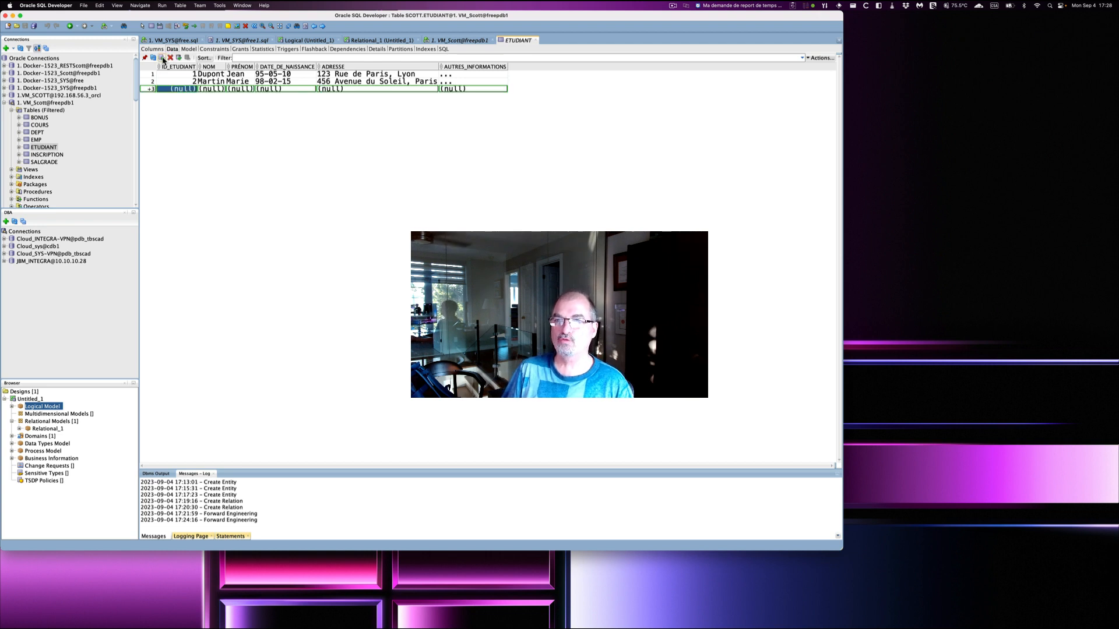
pyautogui.click(211, 89)
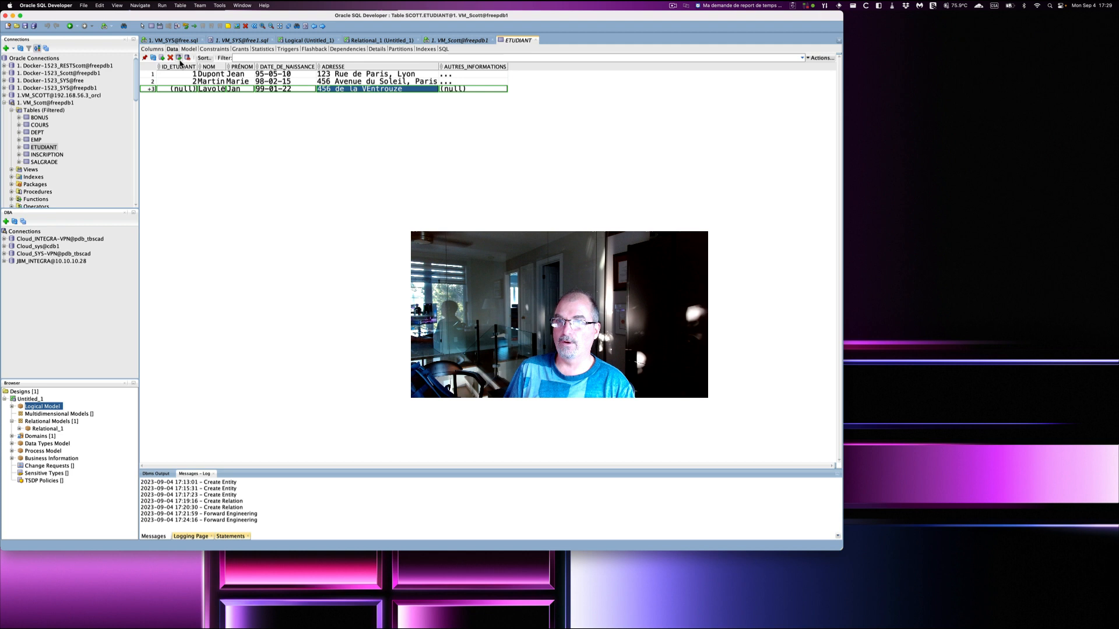
pyautogui.click(179, 58)
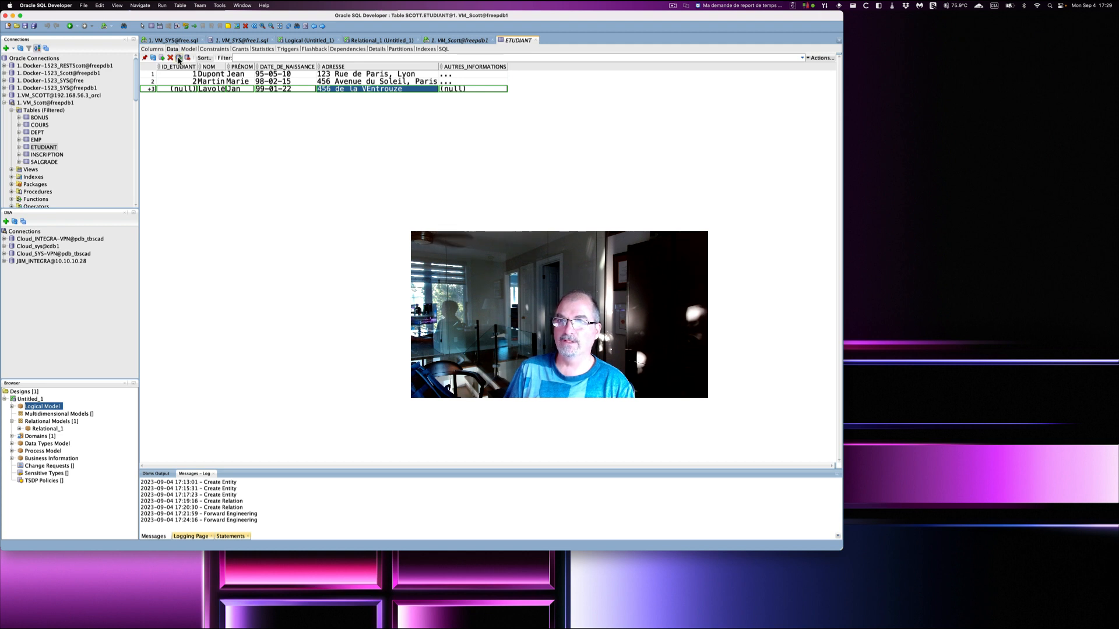
# - Export all columns of the ETUDIANT data without DDL as insert statements to the single file export.sql
pyautogui.click(814, 58)
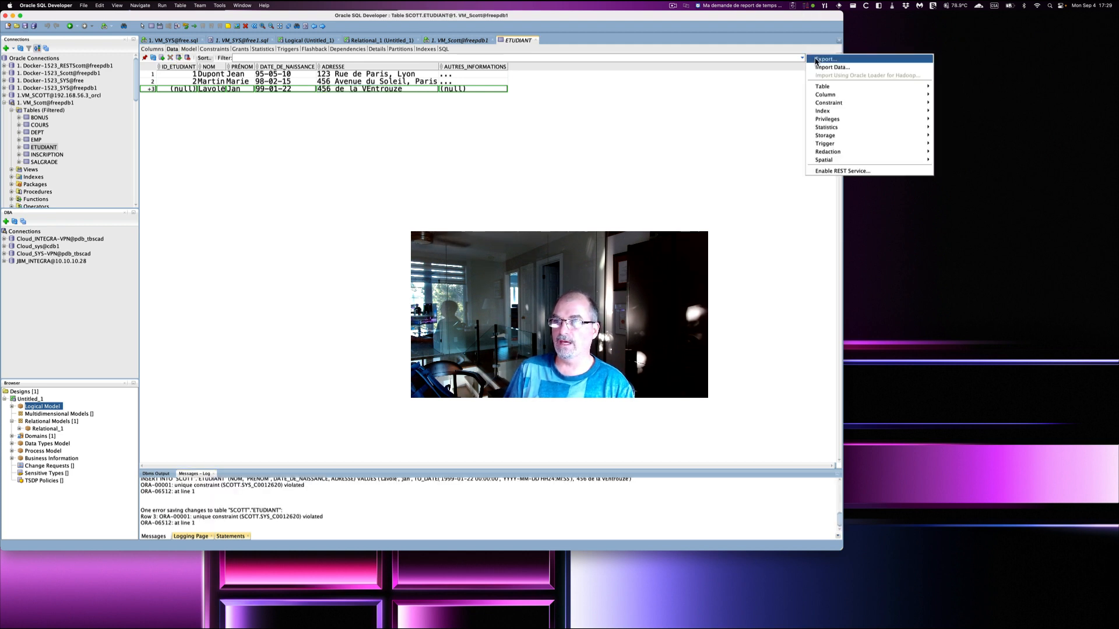
pyautogui.click(823, 58)
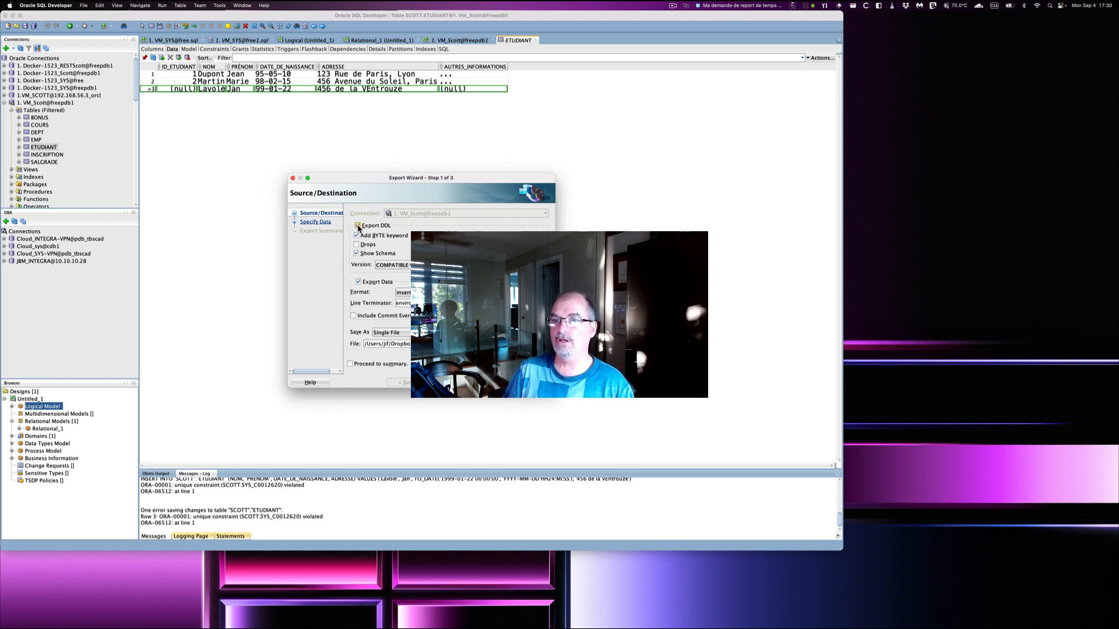
pyautogui.click(358, 226)
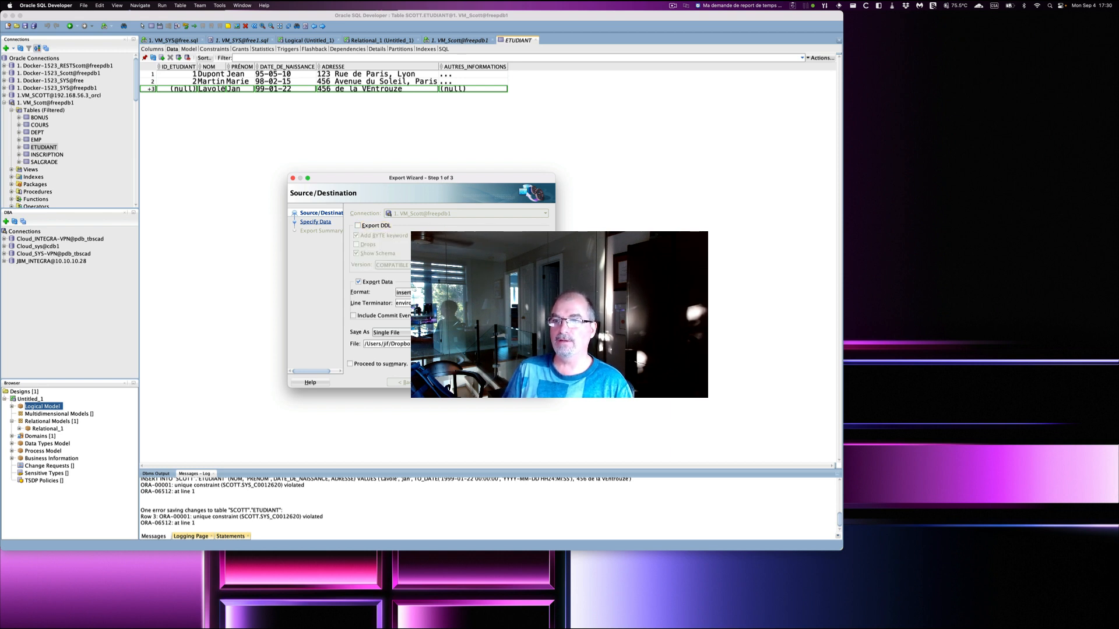
pyautogui.click(448, 382)
pyautogui.click(440, 304)
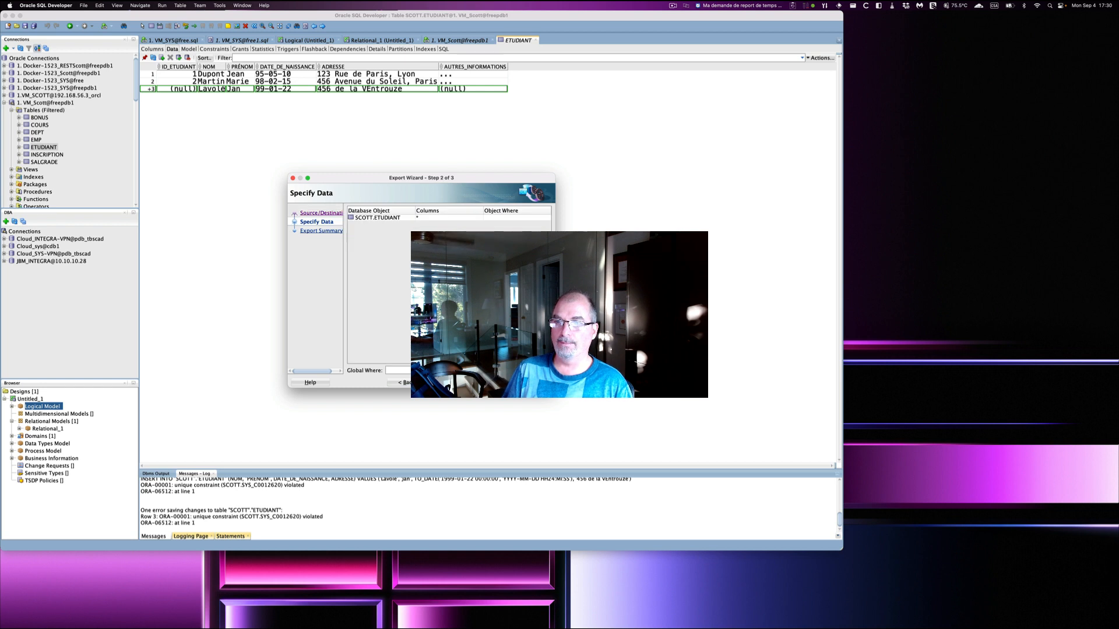
pyautogui.click(448, 382)
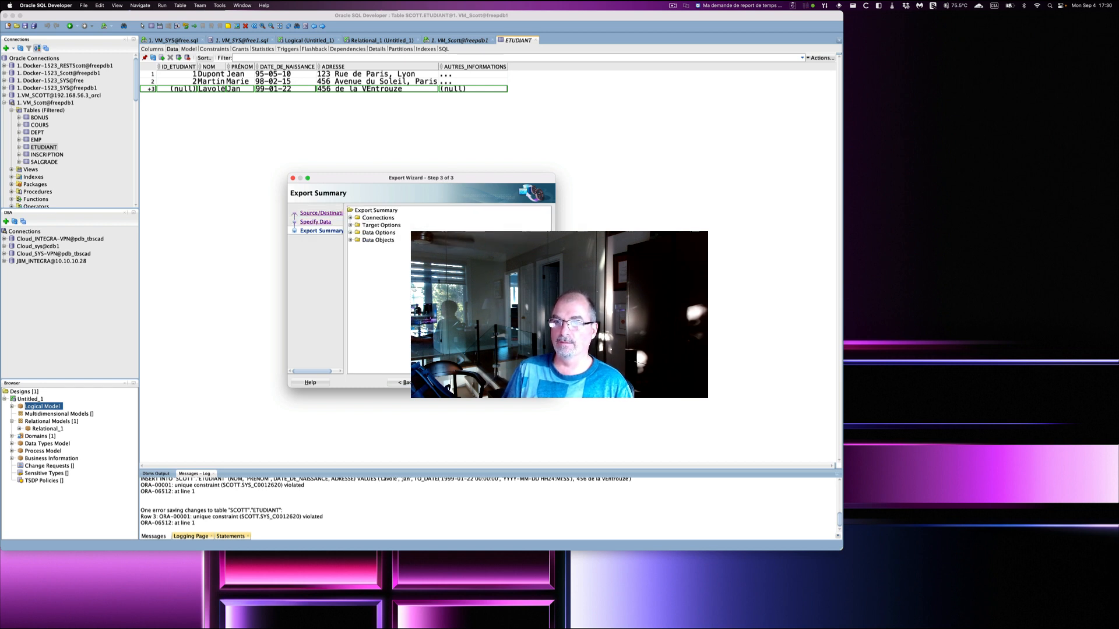
pyautogui.click(494, 383)
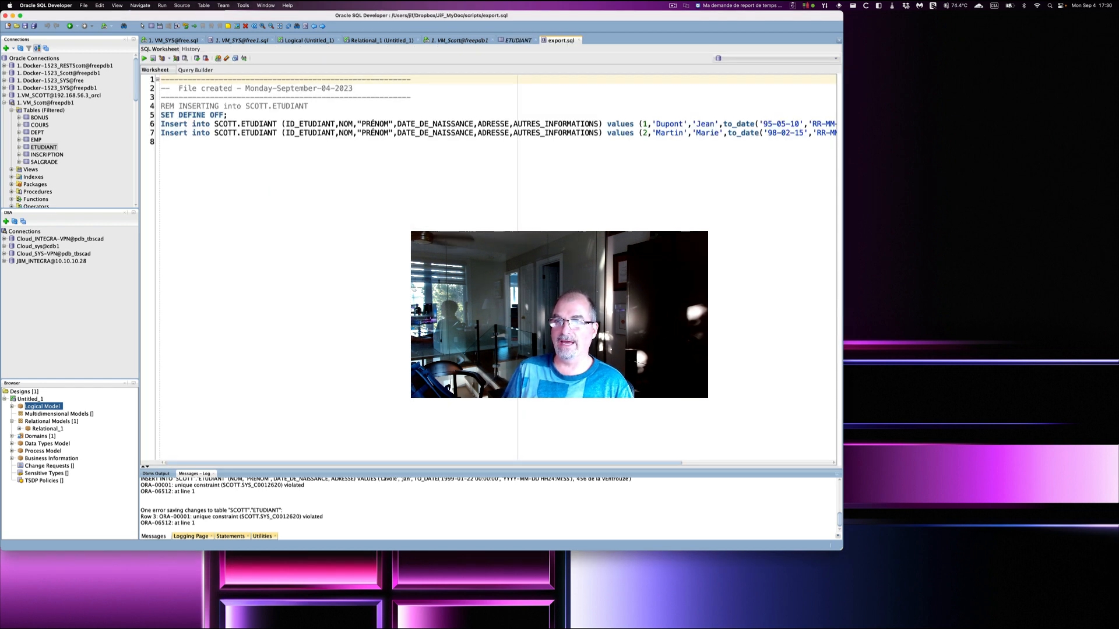